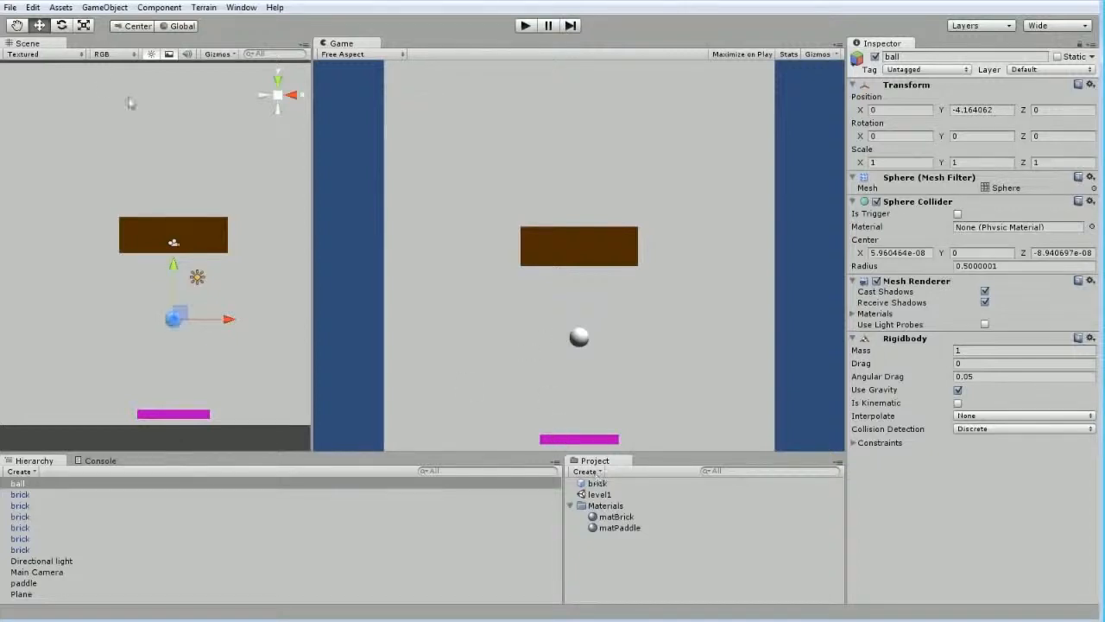
Open the project's physics settings to examine the gravity and default material options
{"action": "left_click", "coordinate": [33, 6]}
{"action": "mouse_move", "coordinate": [86, 307]}
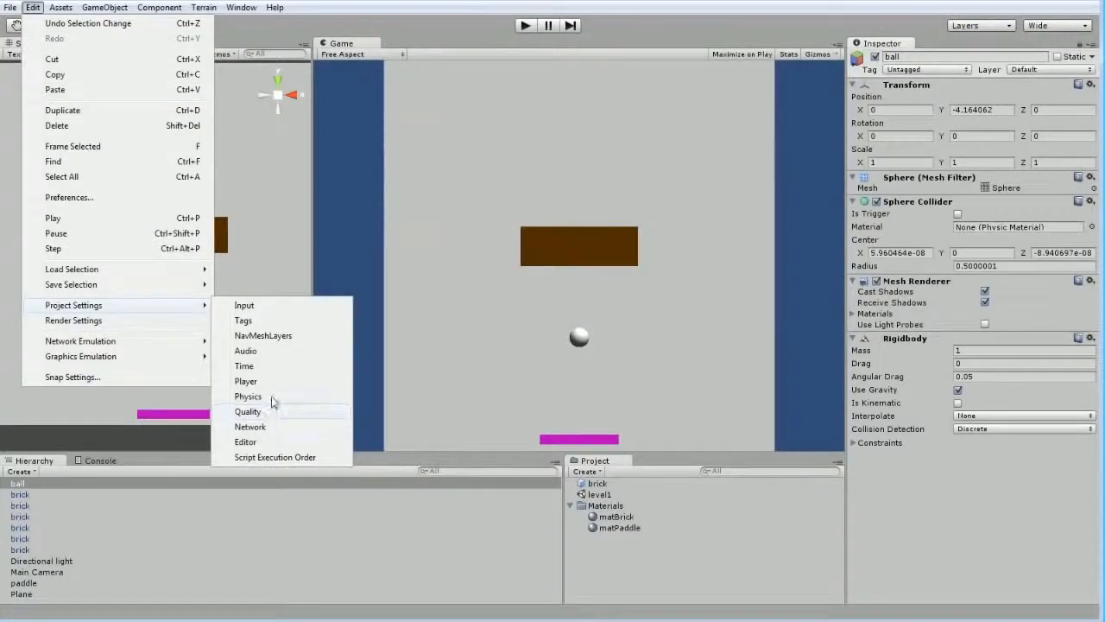
{"action": "left_click", "coordinate": [271, 398]}
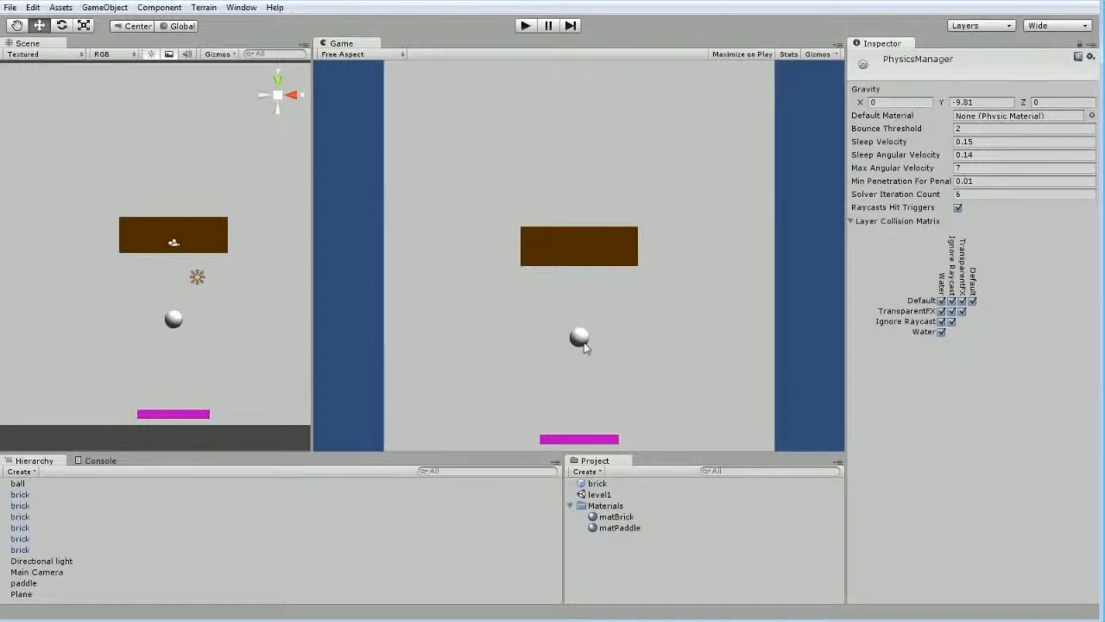
Create a physic material named physBall in the project and briefly test-play the scene
{"action": "left_click", "coordinate": [586, 471]}
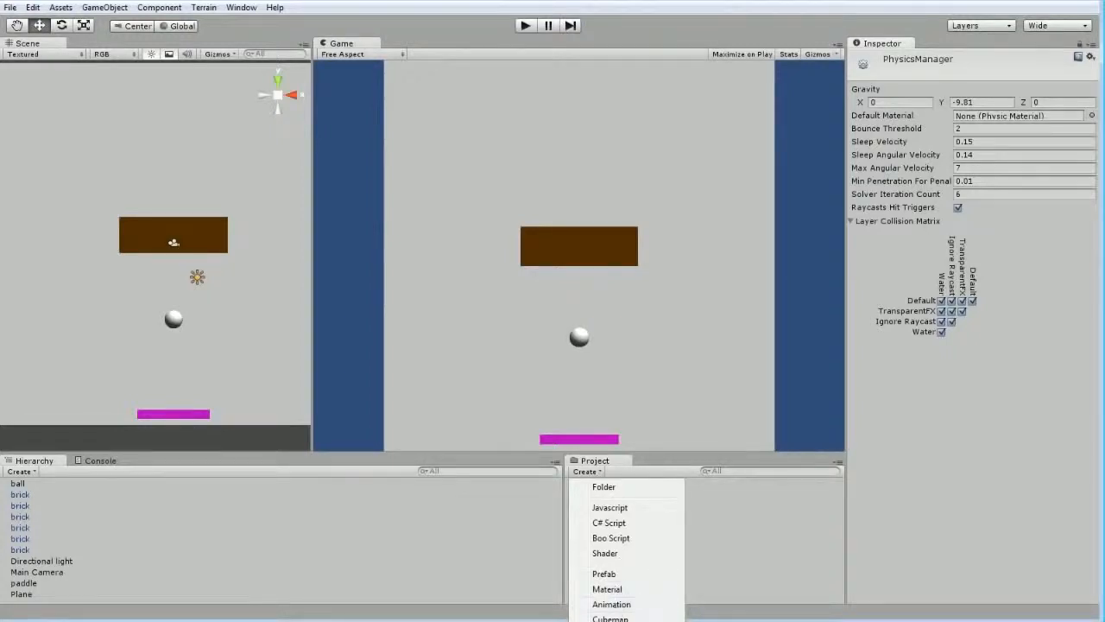
{"action": "left_click", "coordinate": [622, 621]}
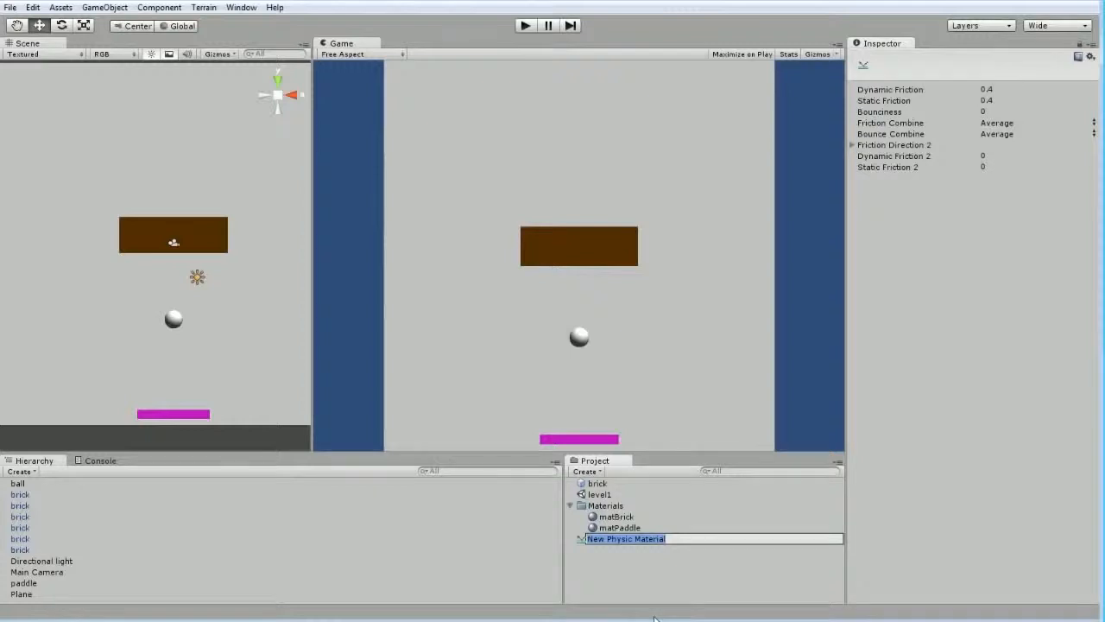
{"action": "type", "text": "physBall"}
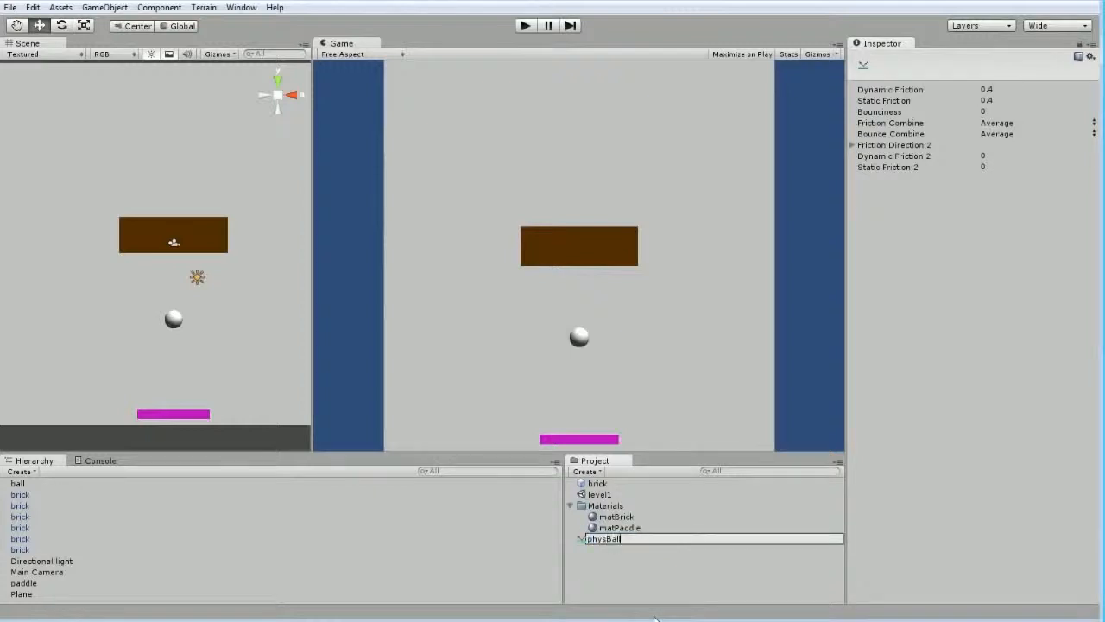
{"action": "key", "text": "Return"}
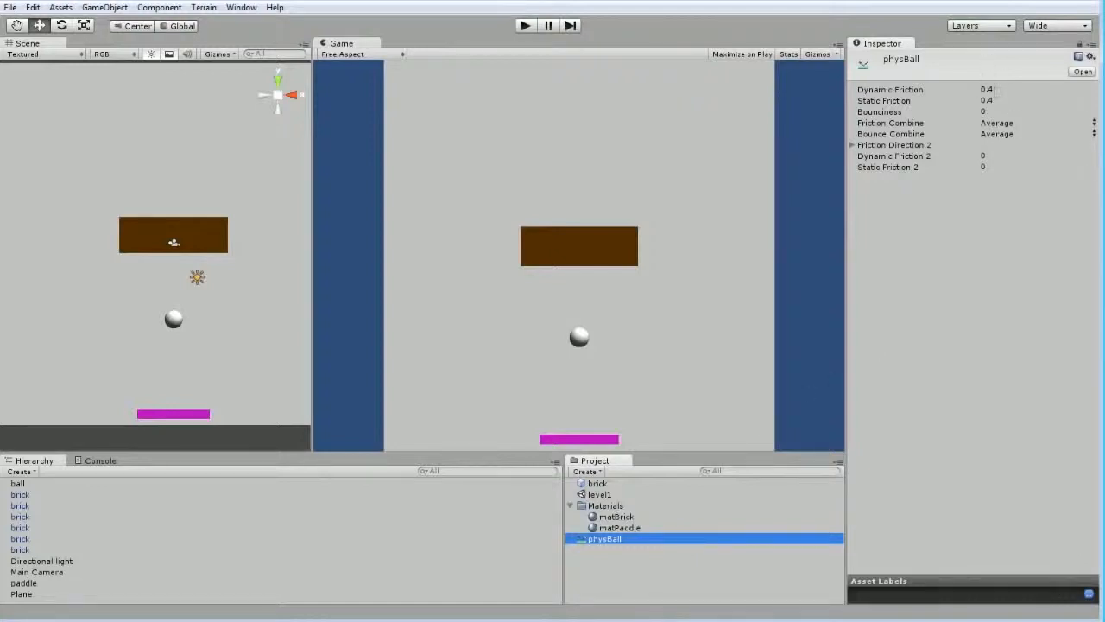
{"action": "left_click", "coordinate": [525, 25]}
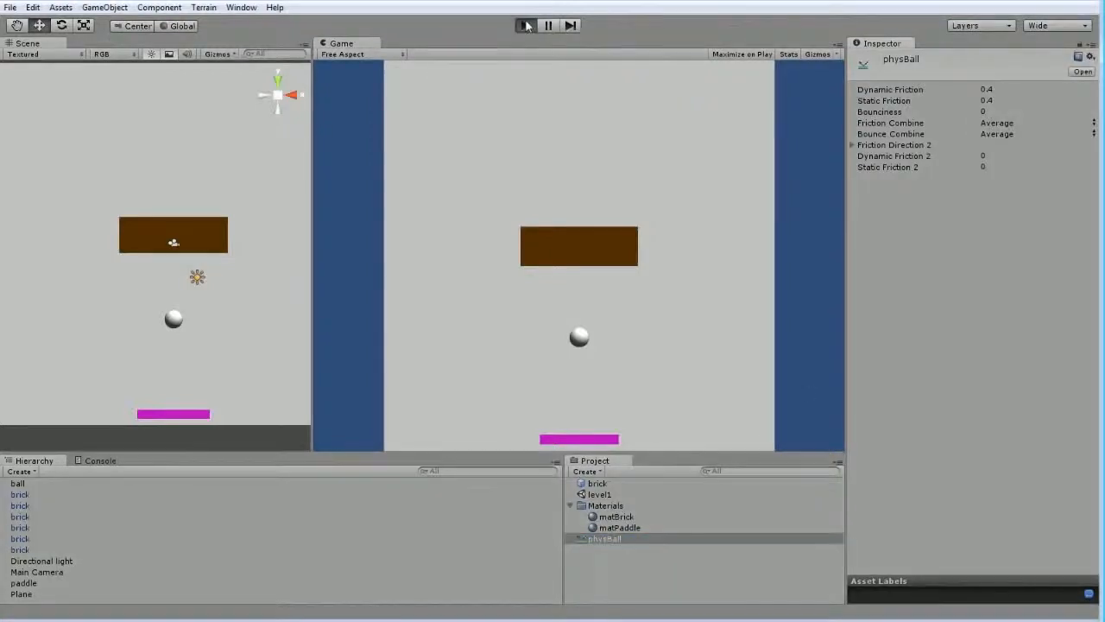
{"action": "left_click", "coordinate": [525, 26]}
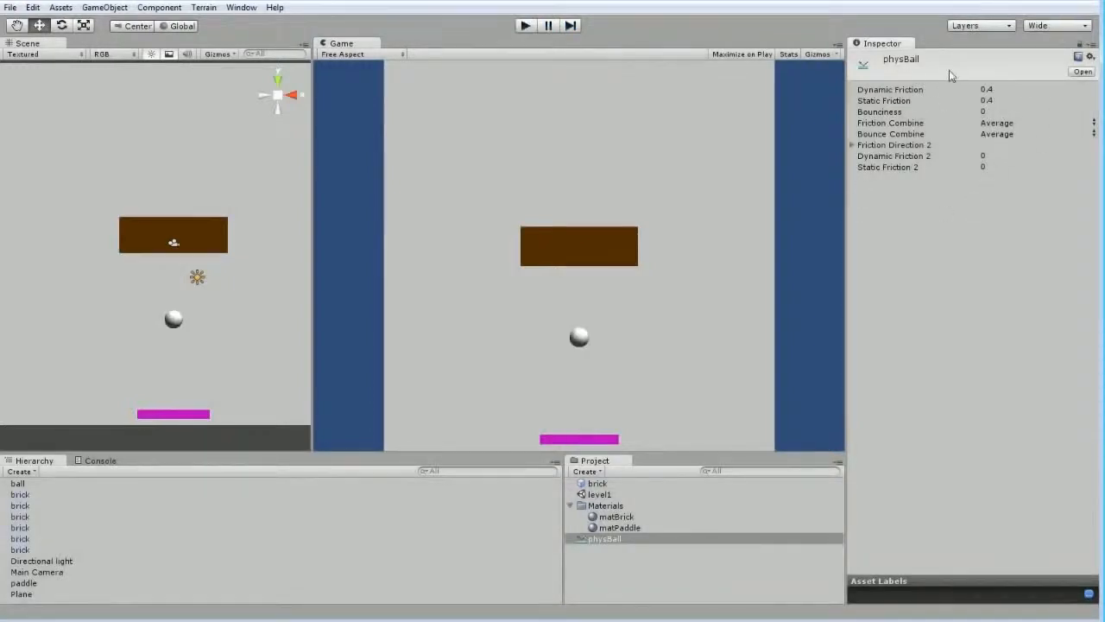
Assign the physBall material to the ball's Sphere Collider and briefly test-play the scene
{"action": "left_click", "coordinate": [171, 321]}
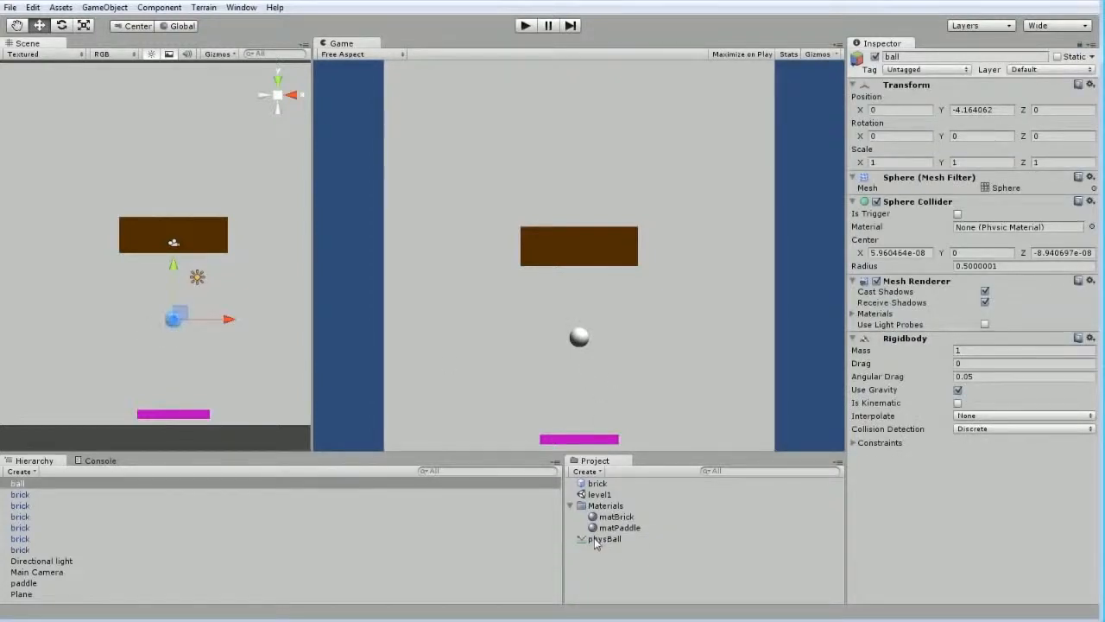
{"action": "left_click_drag", "start_coordinate": [595, 541], "coordinate": [918, 501]}
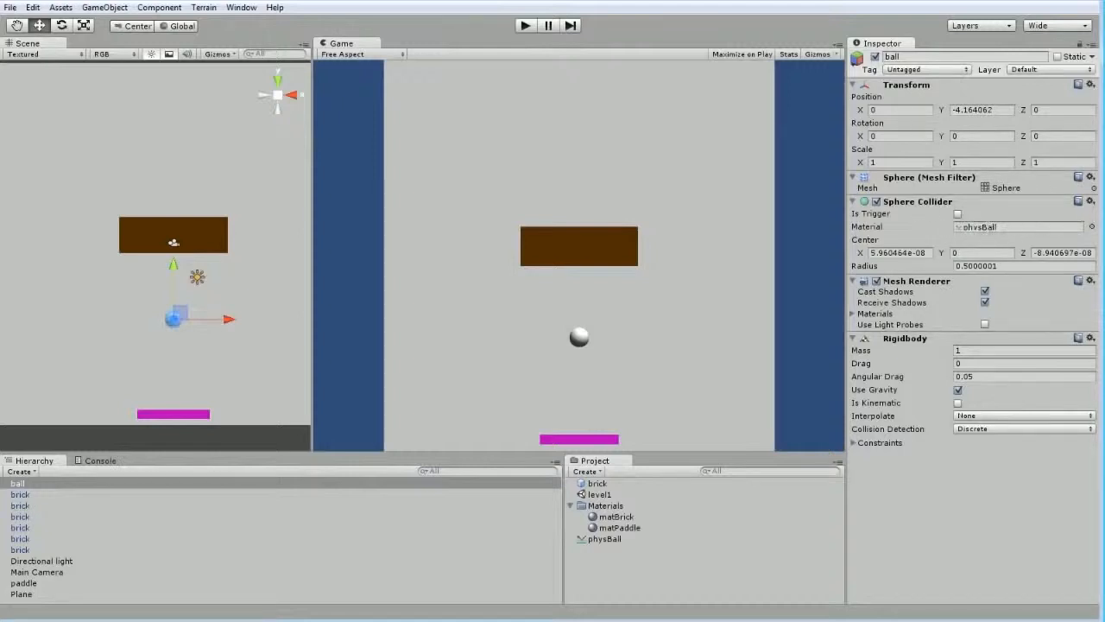
{"action": "left_click", "coordinate": [1091, 227]}
{"action": "left_click_drag", "start_coordinate": [367, 149], "coordinate": [381, 157]}
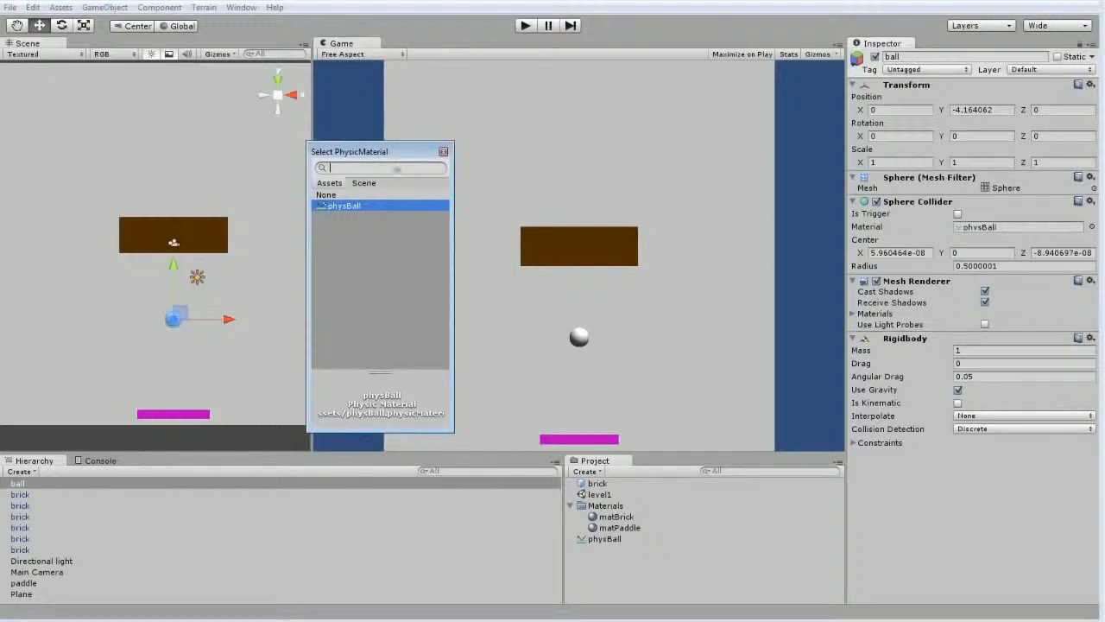
{"action": "left_click", "coordinate": [443, 151]}
{"action": "left_click", "coordinate": [674, 566]}
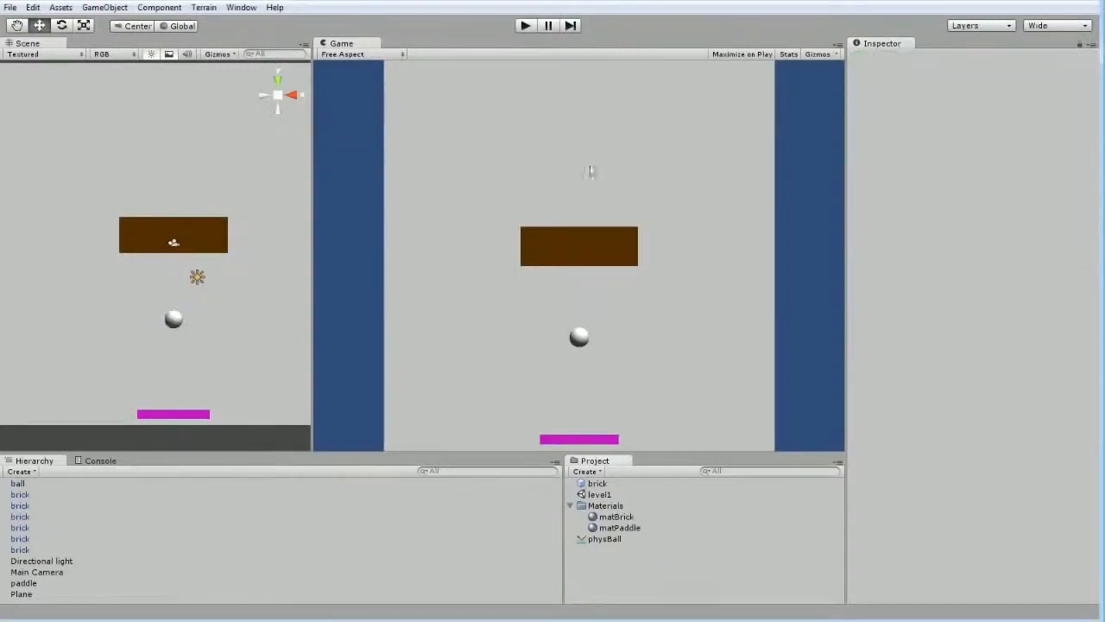
{"action": "left_click", "coordinate": [525, 26]}
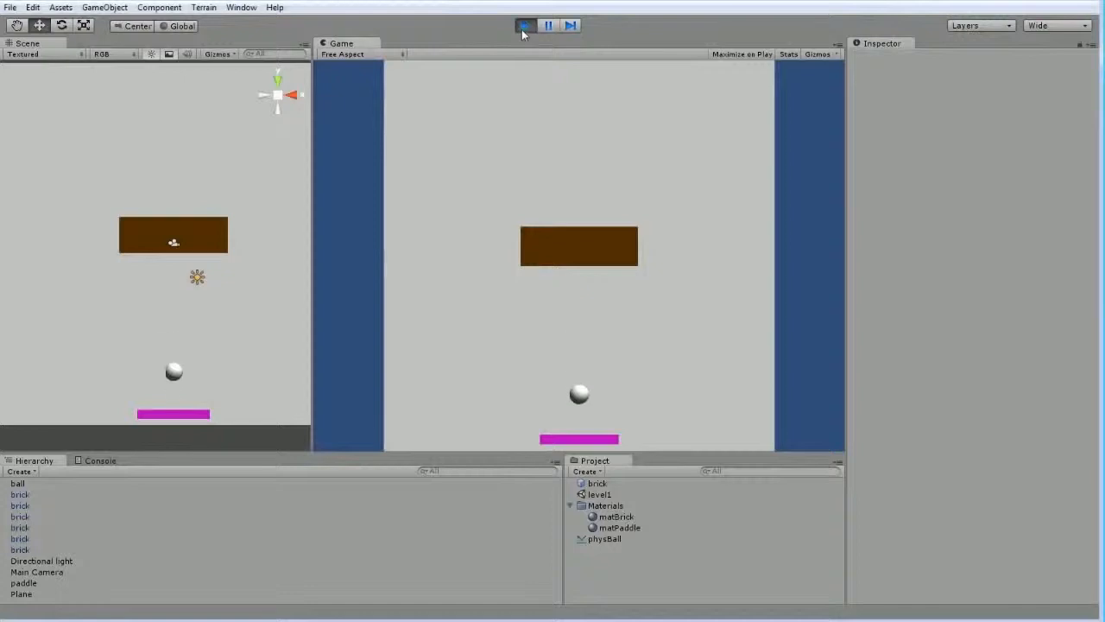
{"action": "left_click", "coordinate": [525, 26]}
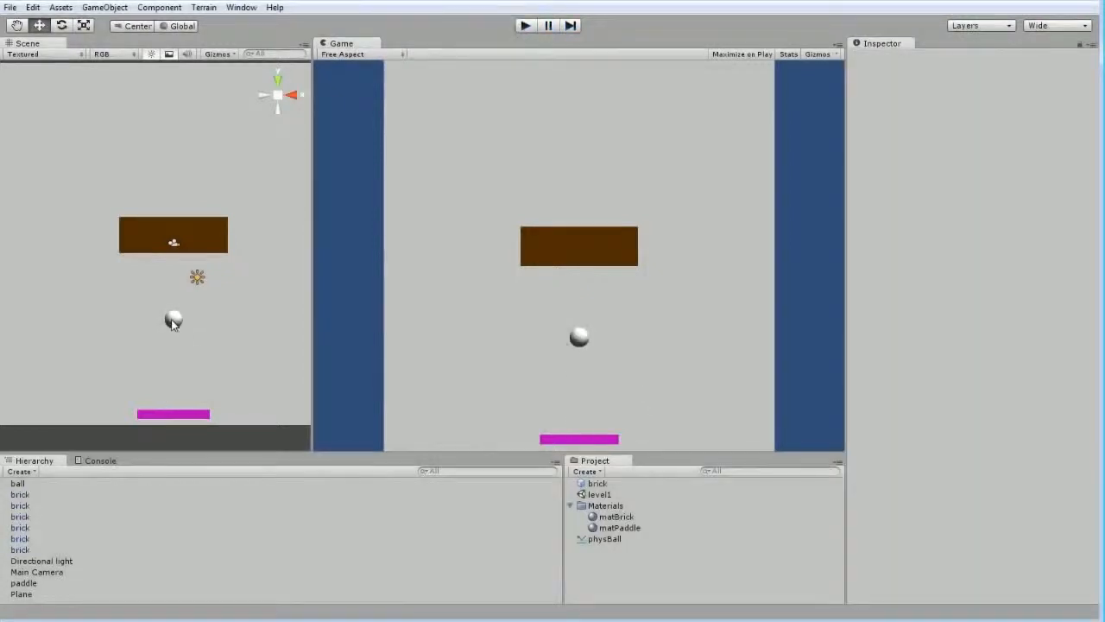
Set the physBall material's Bounciness to 1 and its Bounce Combine to Maximum
{"action": "left_click", "coordinate": [173, 322]}
{"action": "left_click", "coordinate": [609, 539]}
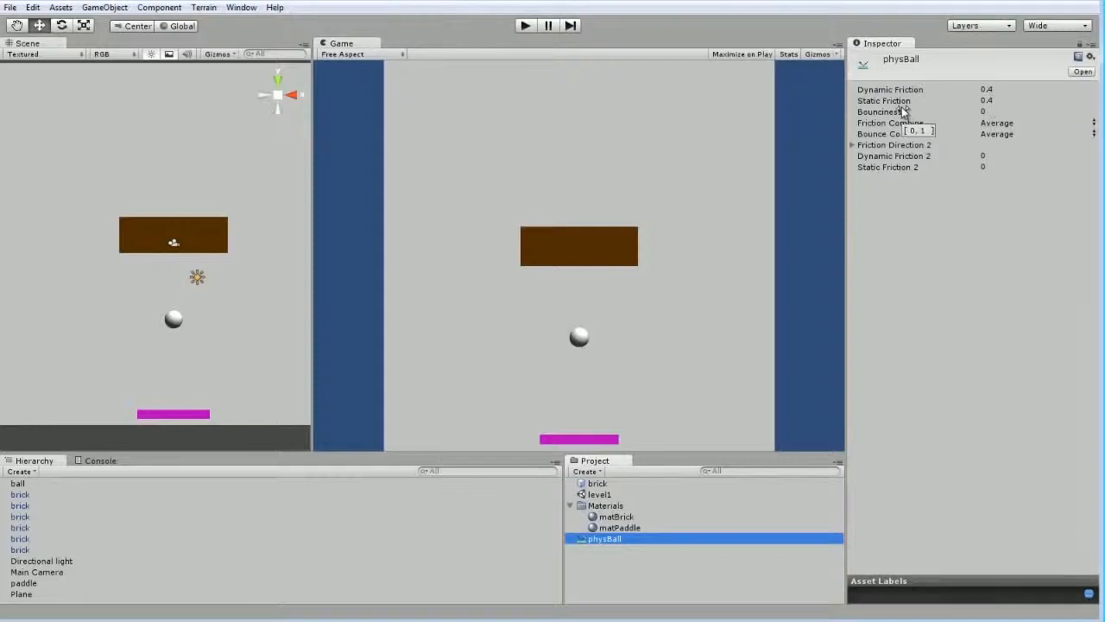
{"action": "left_click", "coordinate": [1013, 111]}
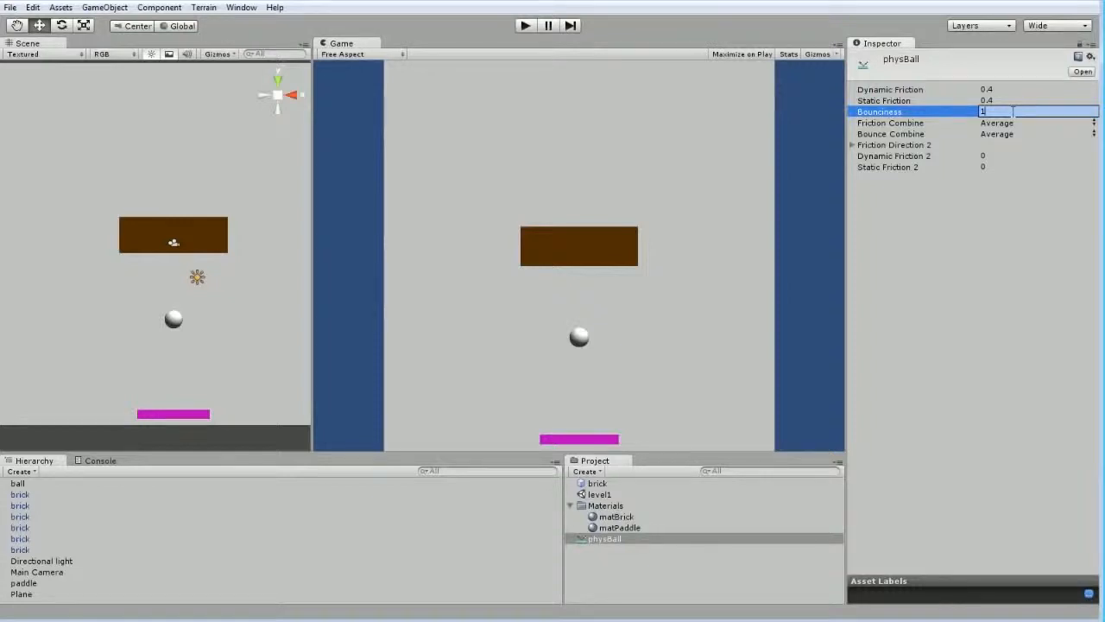
{"action": "key", "text": "Return"}
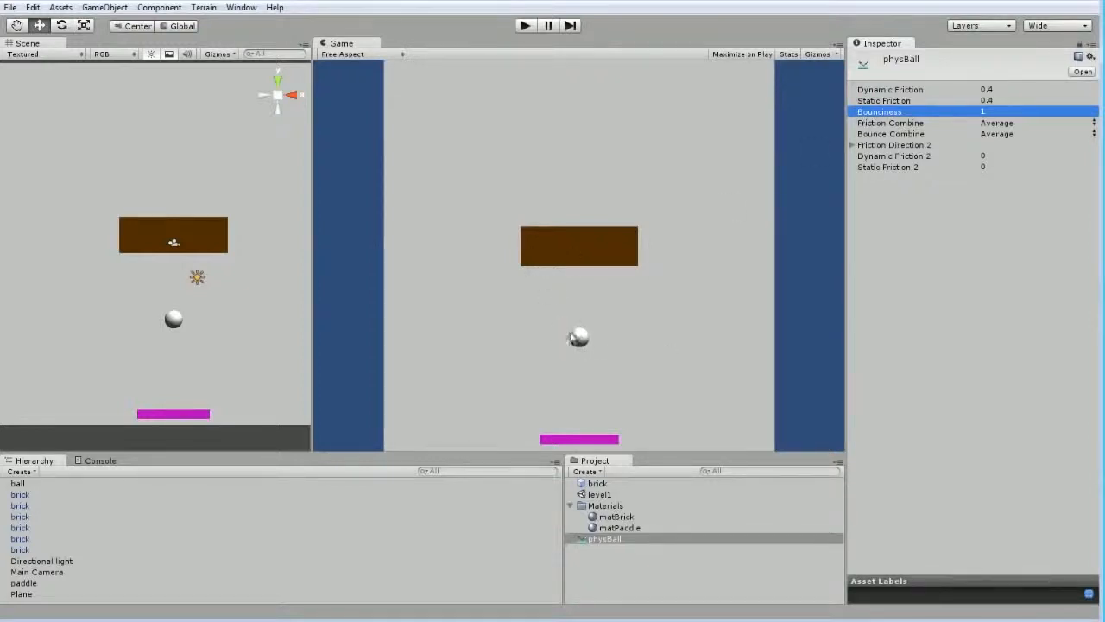
{"action": "left_click", "coordinate": [999, 134]}
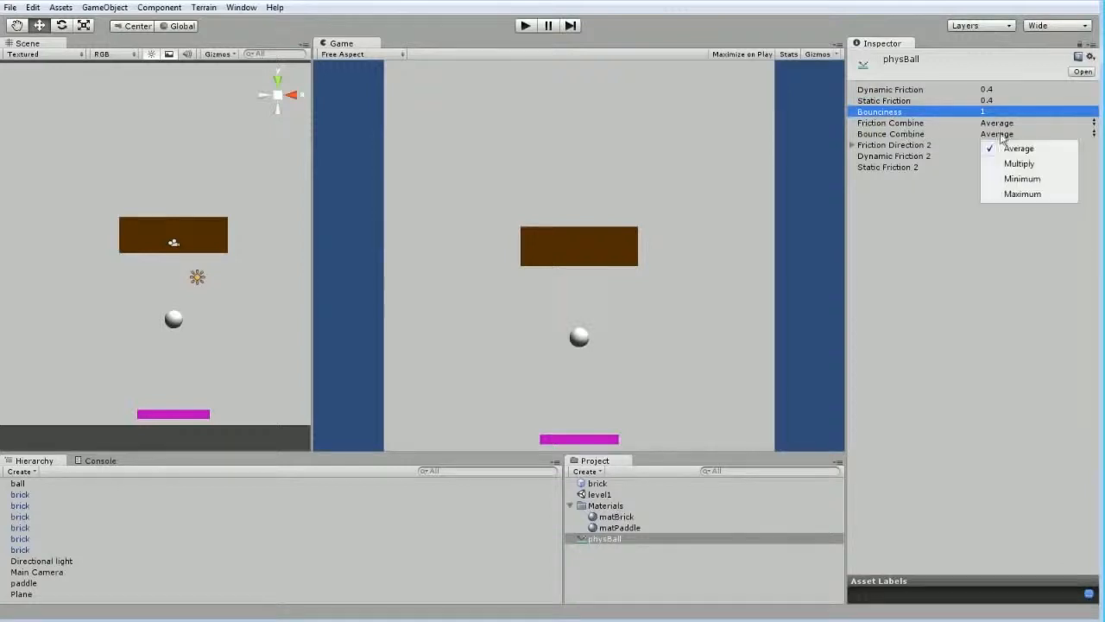
{"action": "left_click", "coordinate": [1023, 194]}
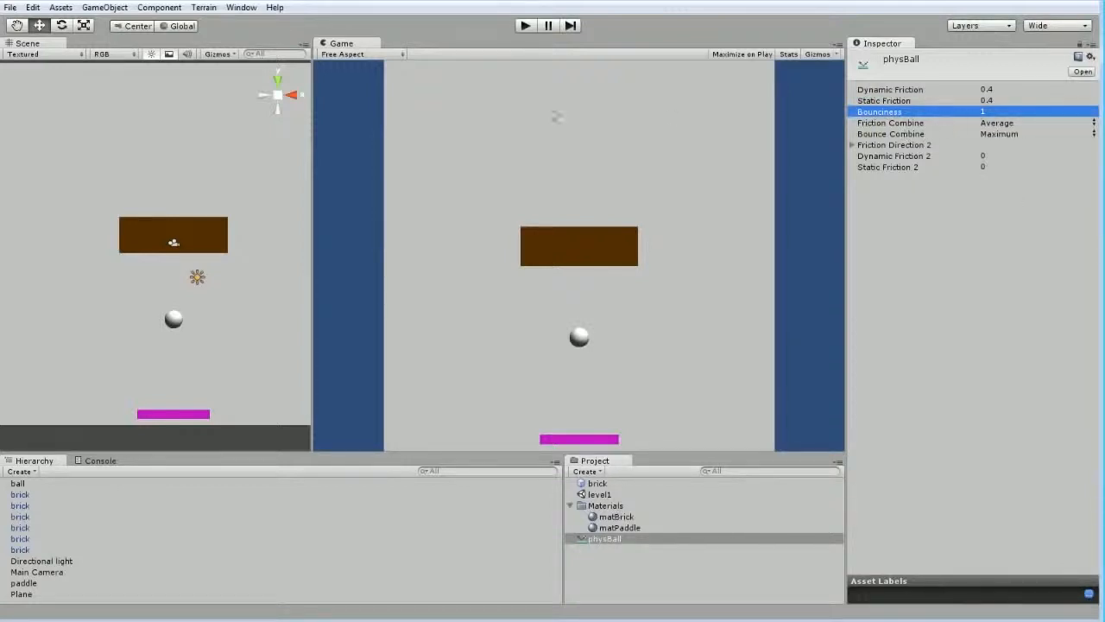
Test-play the scene, watch the ball's bounce from a side angle, and stop the playback
{"action": "left_click", "coordinate": [523, 26]}
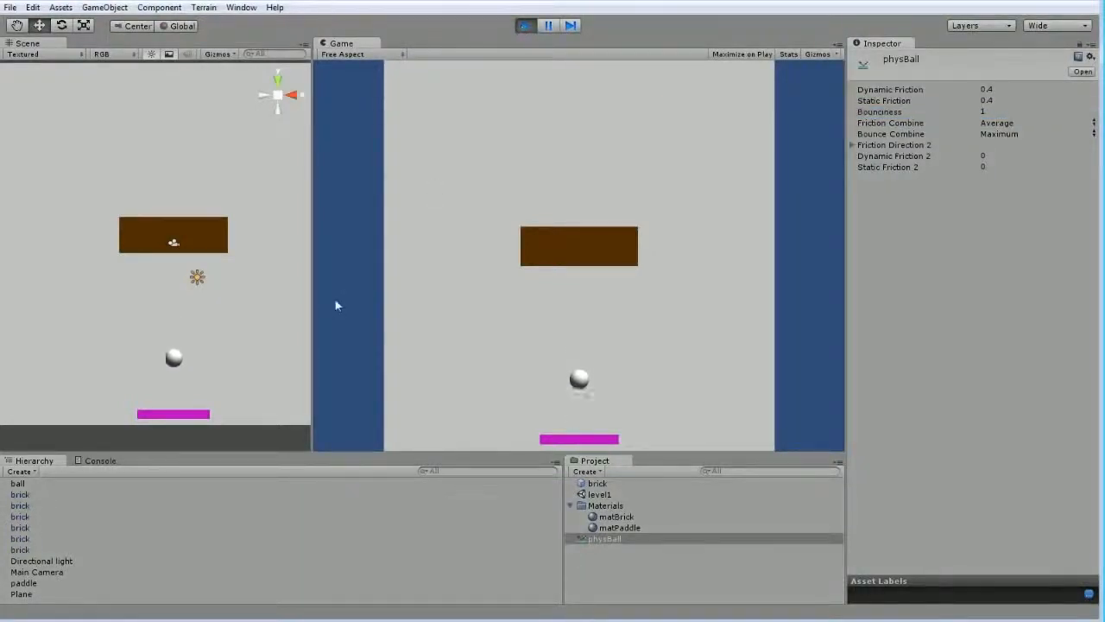
{"action": "mouse_move", "coordinate": [264, 361]}
{"action": "left_mouse_down", "text": "alt"}
{"action": "mouse_move", "coordinate": [190, 371]}
{"action": "mouse_move", "coordinate": [33, 349]}
{"action": "mouse_move", "coordinate": [153, 390]}
{"action": "mouse_move", "coordinate": [281, 365]}
{"action": "mouse_move", "coordinate": [205, 378]}
{"action": "mouse_move", "coordinate": [130, 372]}
{"action": "mouse_move", "coordinate": [249, 368]}
{"action": "left_mouse_up", "text": "alt"}
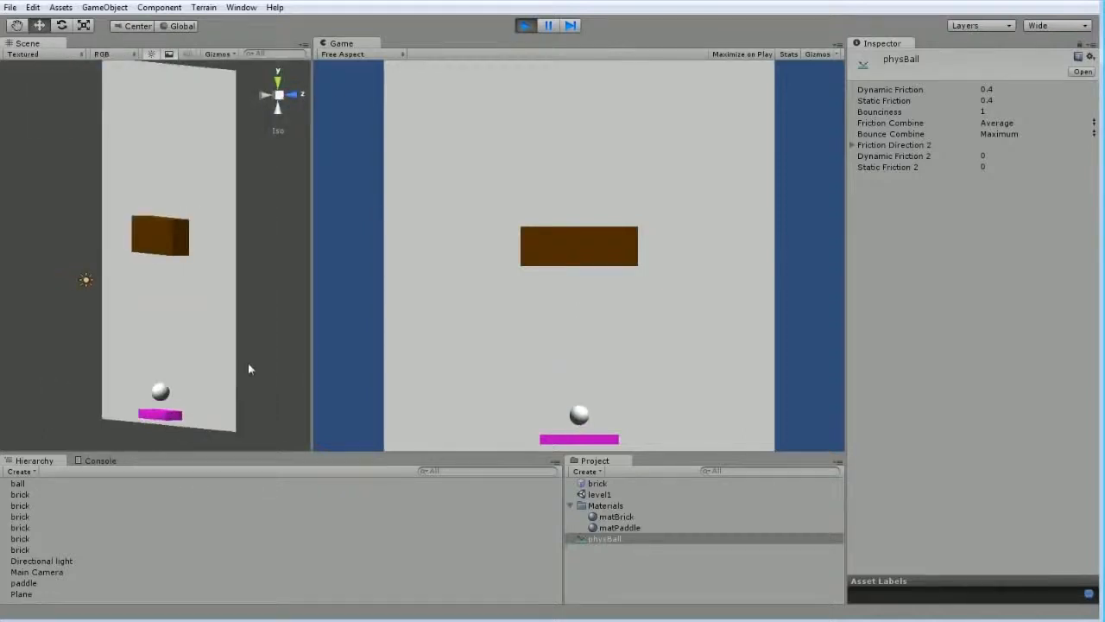
{"action": "key", "text": "ctrl+p"}
Freeze the Z position of the ball in its Rigidbody constraints
{"action": "left_click", "coordinate": [157, 329]}
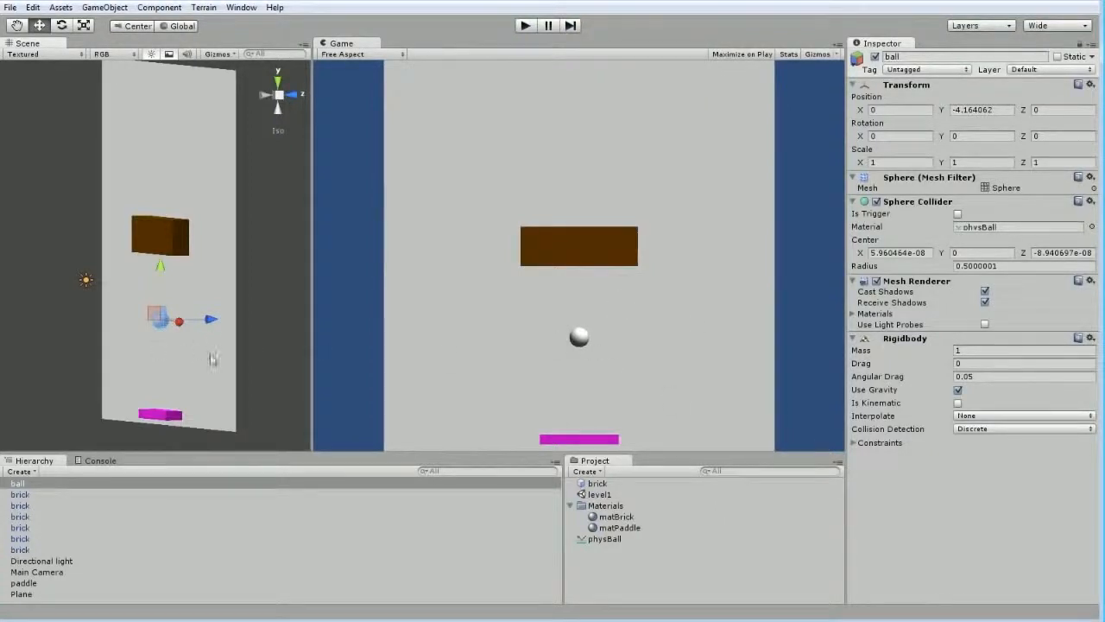
{"action": "left_click_drag", "start_coordinate": [213, 359], "coordinate": [138, 316], "text": "alt"}
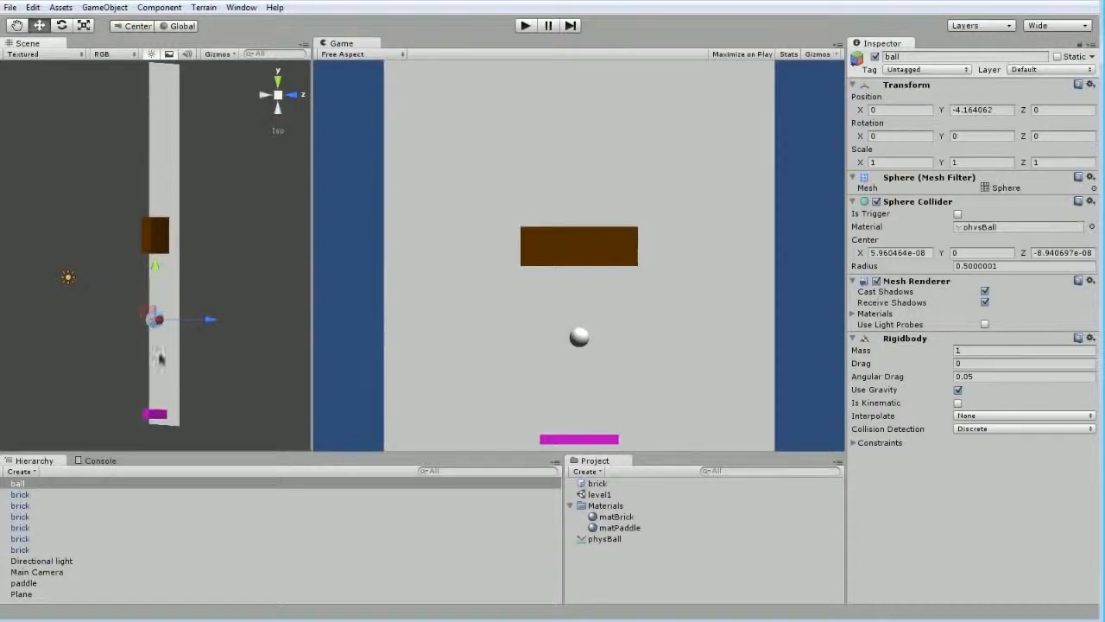
{"action": "left_click_drag", "start_coordinate": [159, 358], "coordinate": [150, 337], "text": "alt"}
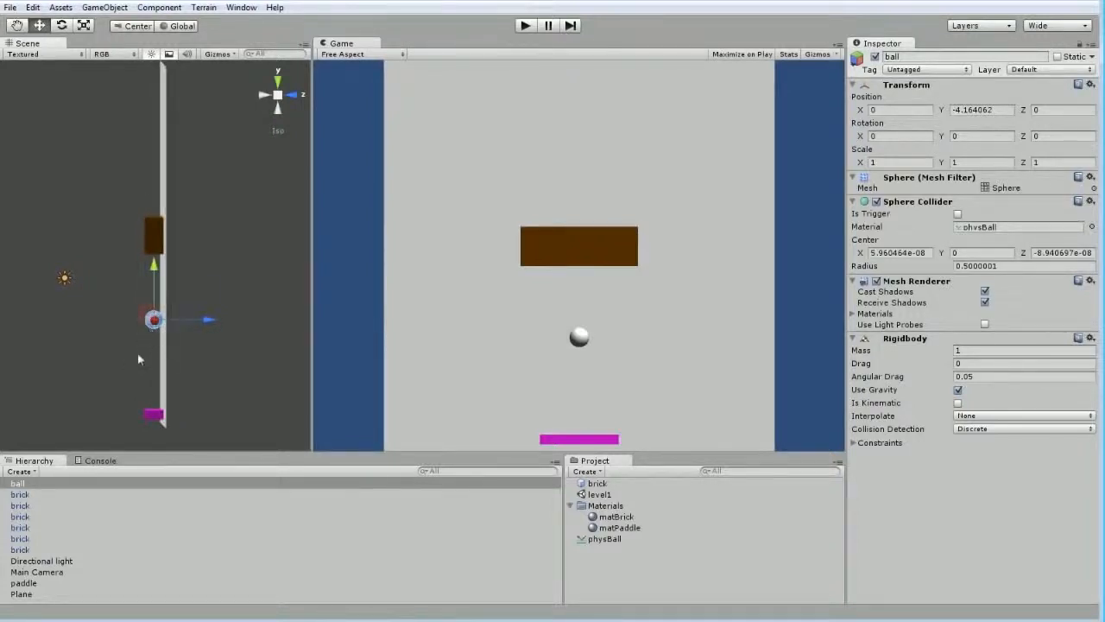
{"action": "left_click_drag", "start_coordinate": [138, 355], "coordinate": [161, 368], "text": "alt"}
{"action": "scroll", "coordinate": [227, 377], "scroll_direction": "up", "scroll_amount": 3}
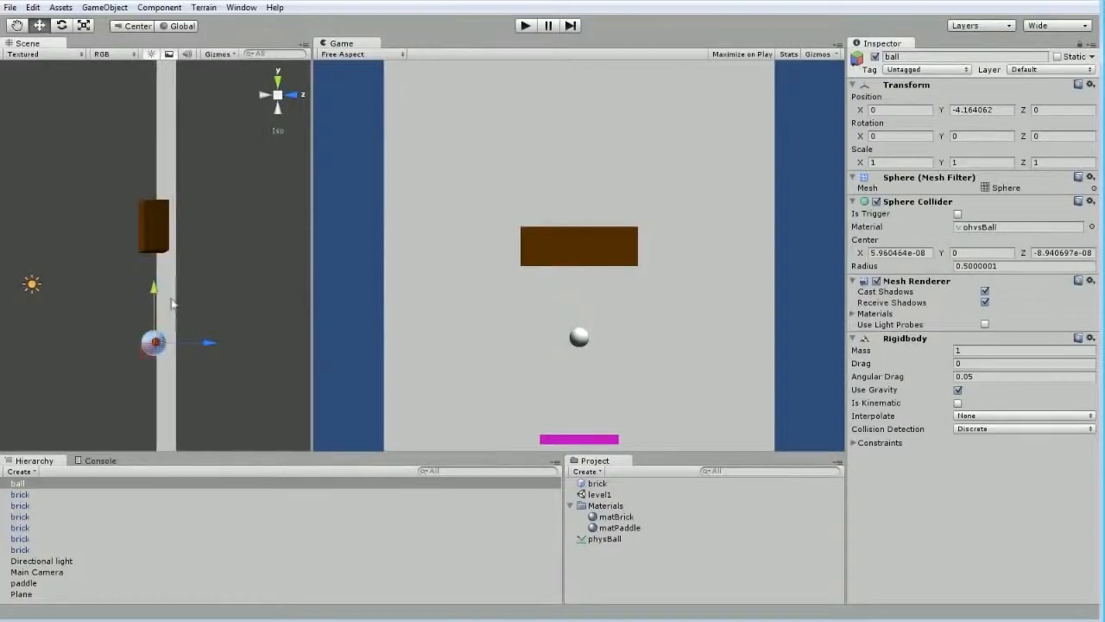
{"action": "left_click_drag", "start_coordinate": [170, 322], "coordinate": [82, 325], "text": "alt"}
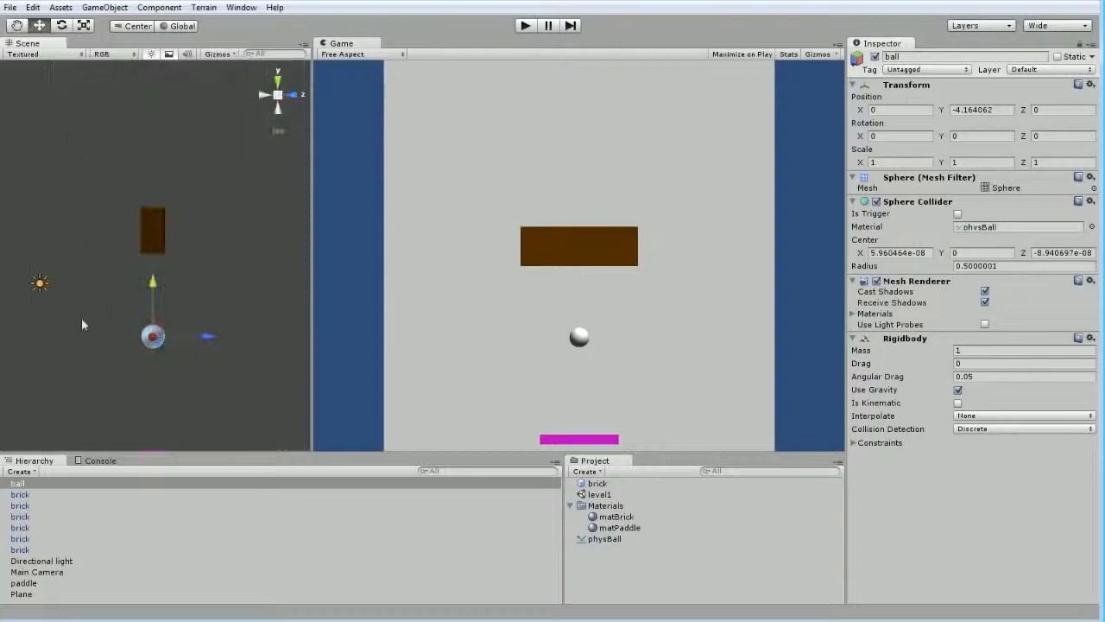
{"action": "left_click_drag", "start_coordinate": [154, 339], "coordinate": [198, 314], "text": "alt"}
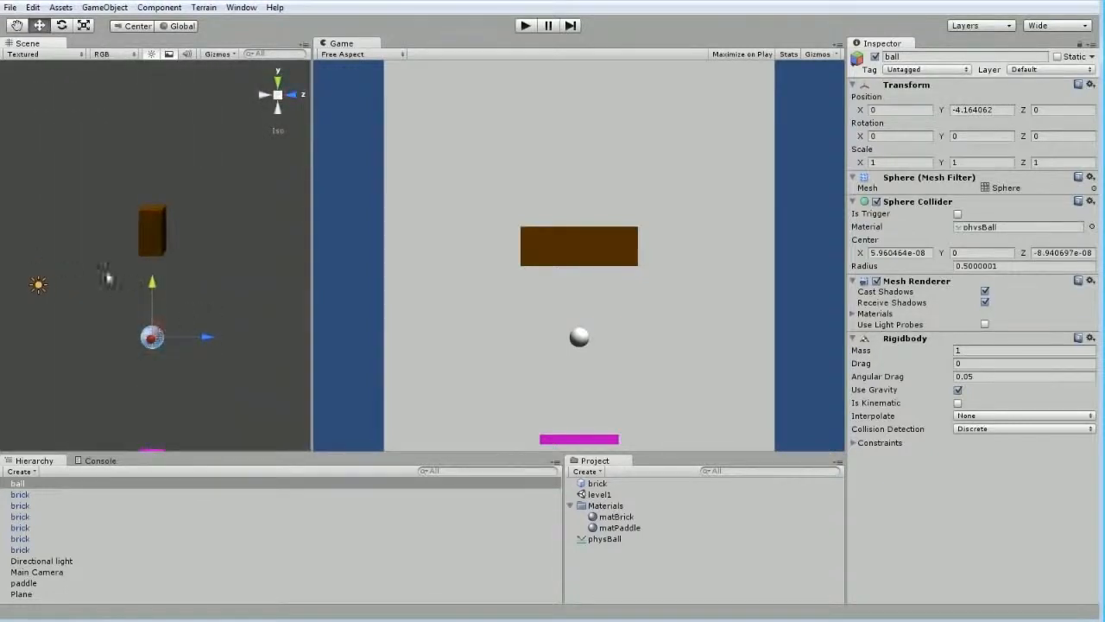
{"action": "left_click_drag", "start_coordinate": [106, 276], "coordinate": [219, 296], "text": "alt"}
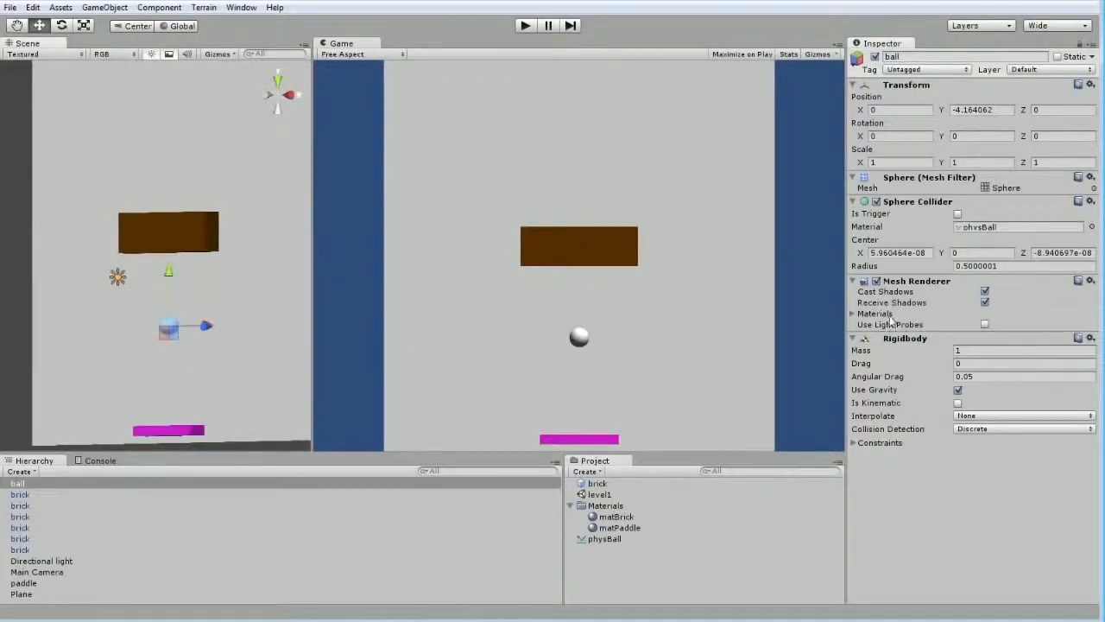
{"action": "left_click", "coordinate": [854, 443]}
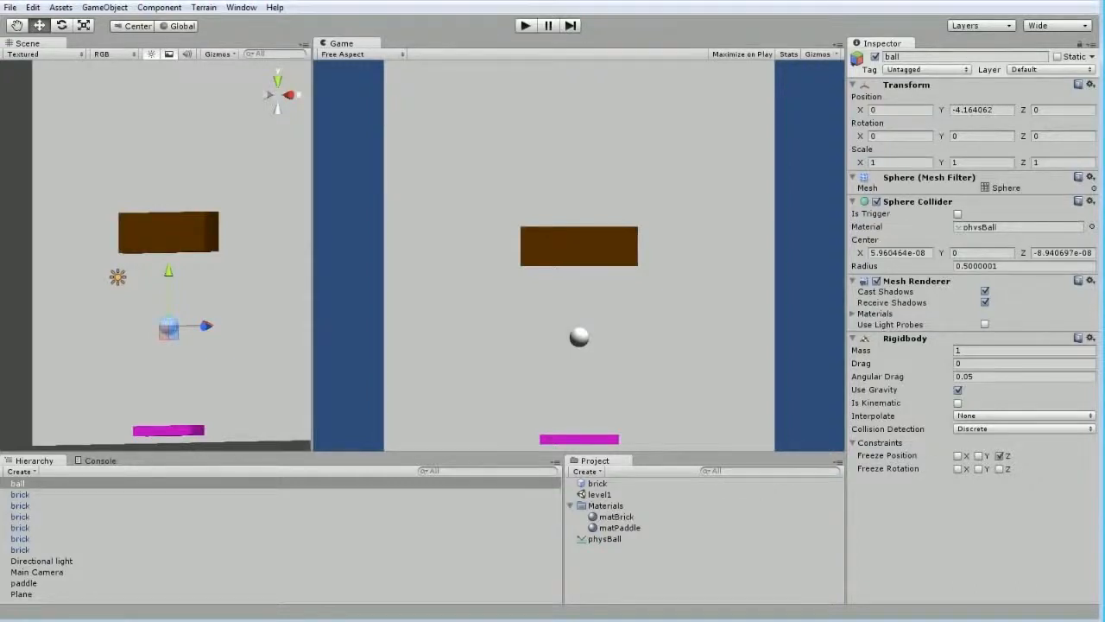
Test-play the scene, check the bouncing ball's motion from the side and front, and stop the playback
{"action": "left_click", "coordinate": [526, 26]}
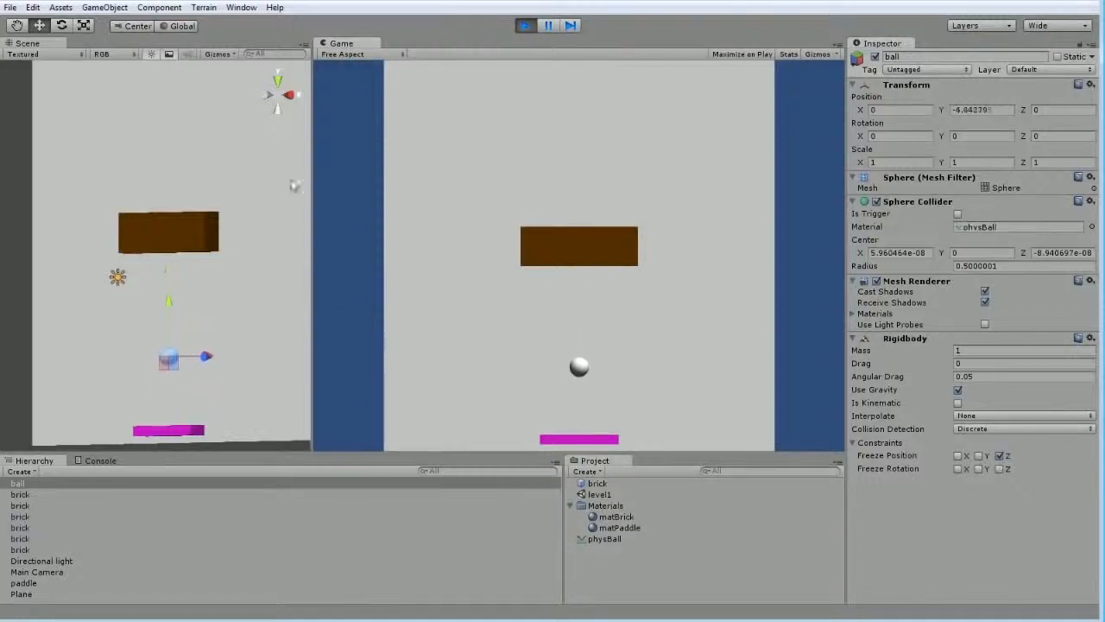
{"action": "right_click_drag", "start_coordinate": [286, 253], "coordinate": [132, 269]}
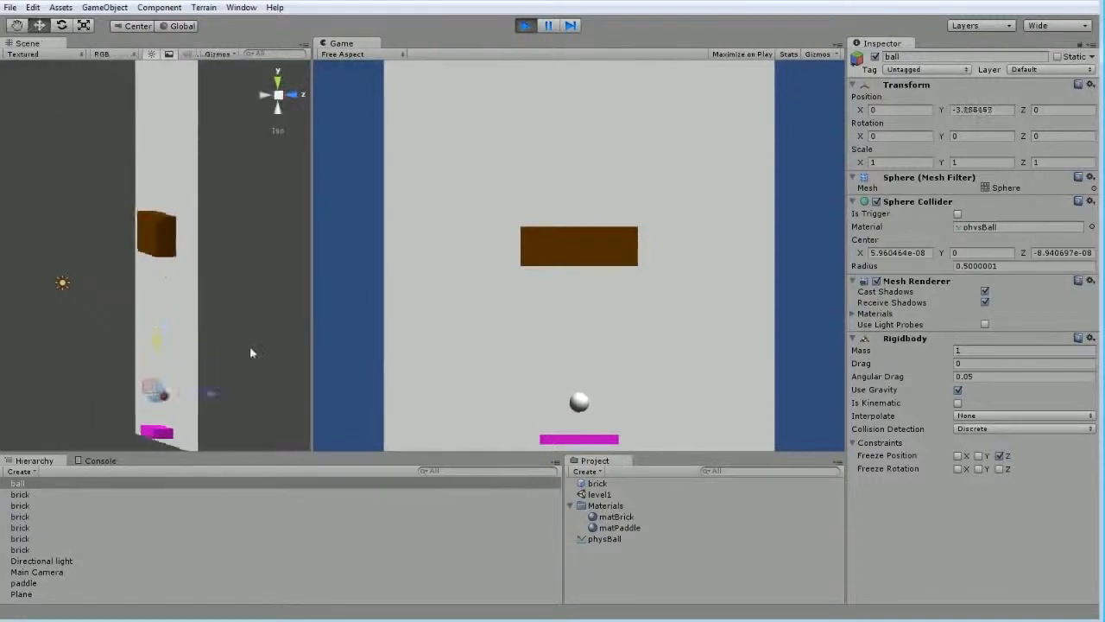
{"action": "right_click_drag", "start_coordinate": [279, 313], "coordinate": [95, 217]}
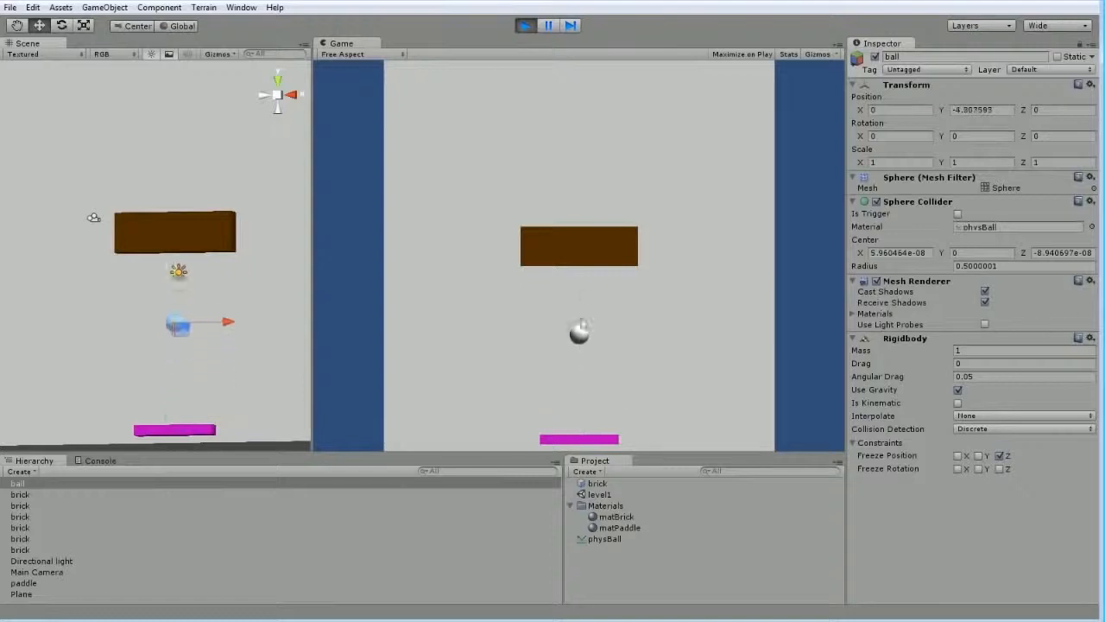
{"action": "right_click_drag", "start_coordinate": [242, 357], "coordinate": [101, 370]}
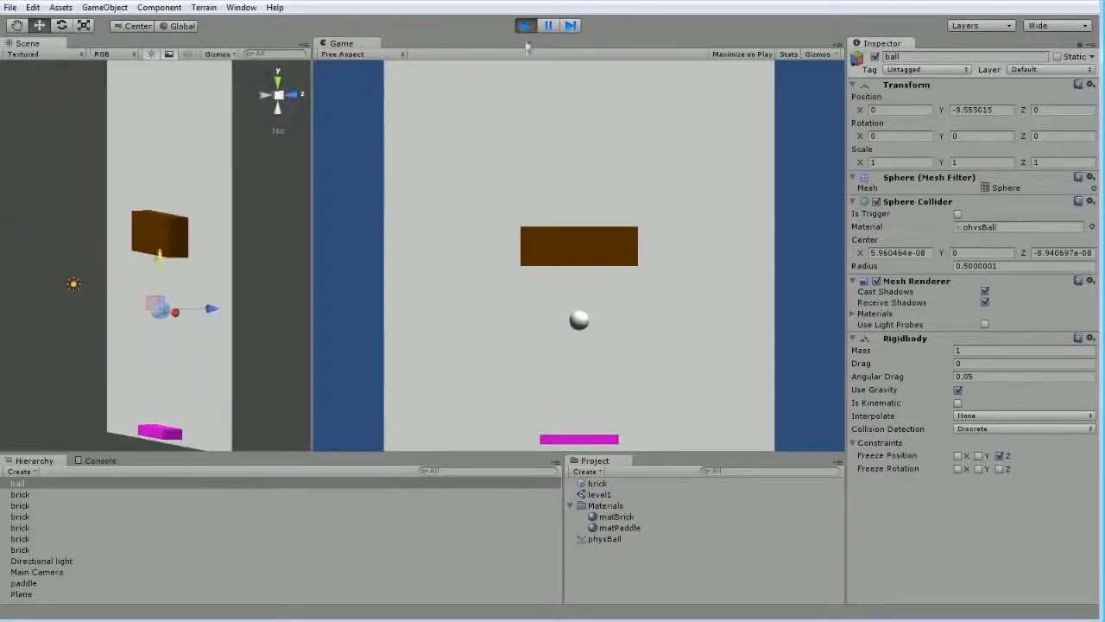
{"action": "left_click", "coordinate": [525, 25]}
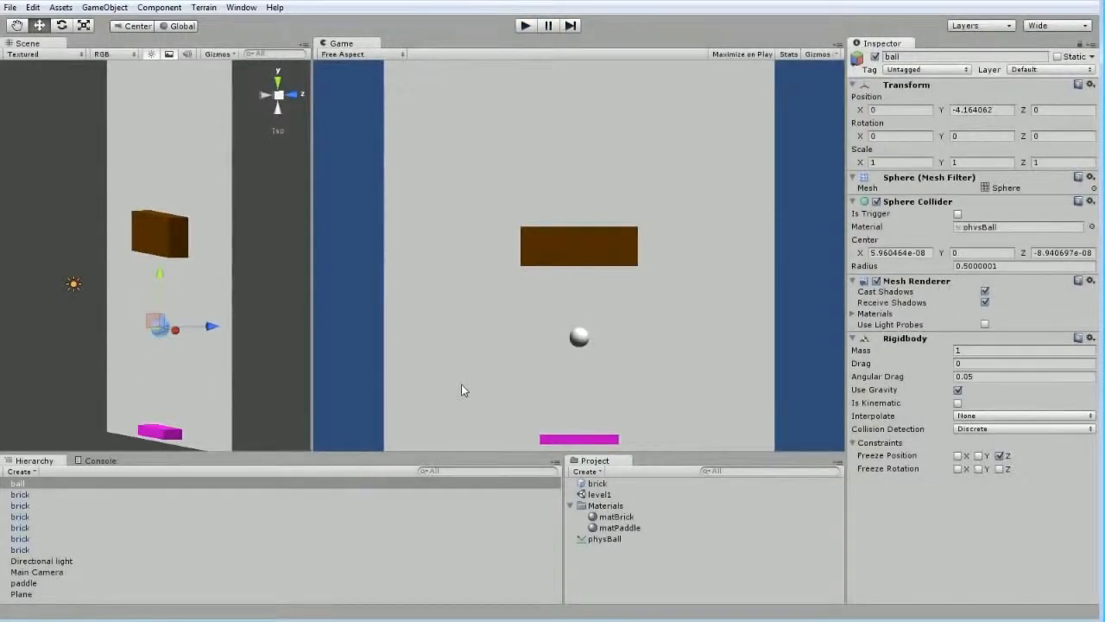
{"action": "right_click_drag", "start_coordinate": [150, 360], "coordinate": [285, 354]}
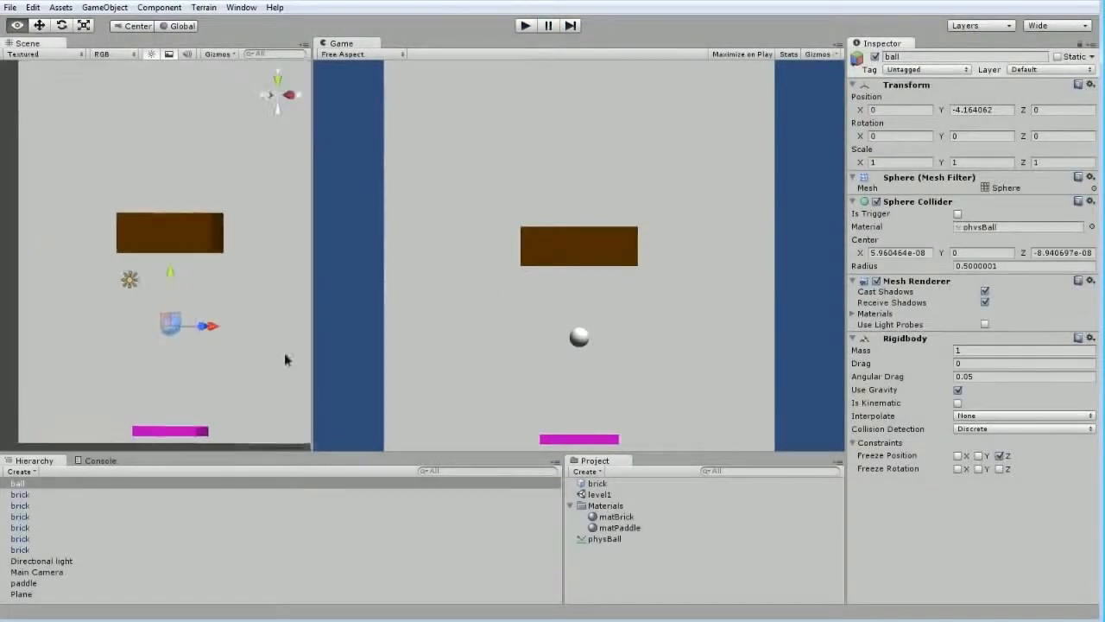
Create a cube in the scene and set its position to 0, 0, 0
{"action": "right_click_drag", "start_coordinate": [121, 375], "coordinate": [251, 294]}
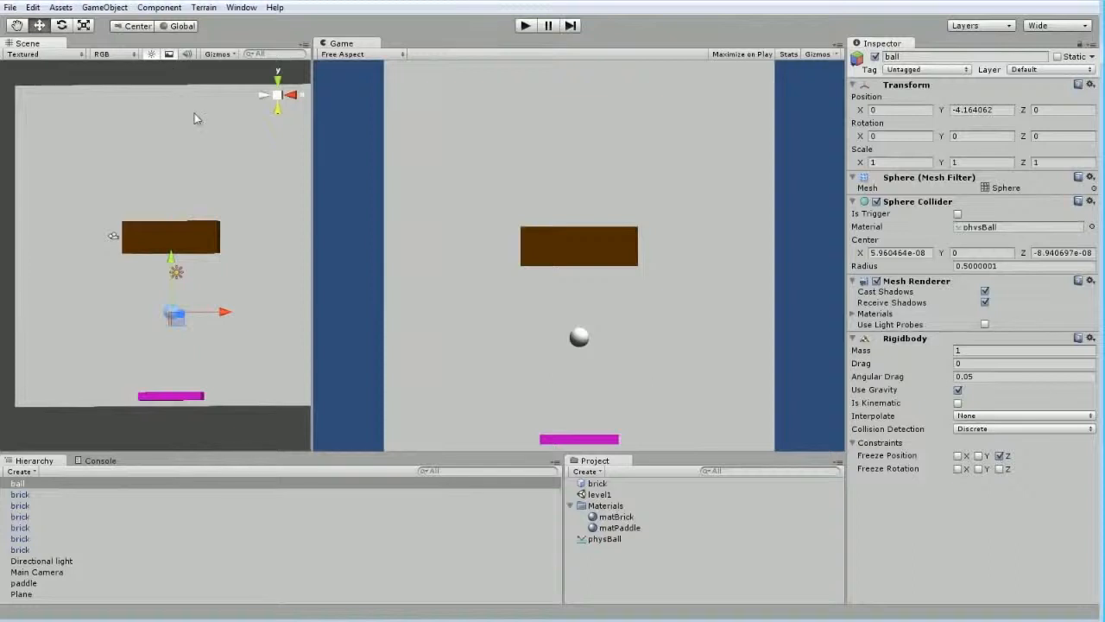
{"action": "left_click", "coordinate": [104, 7]}
{"action": "mouse_move", "coordinate": [61, 7]}
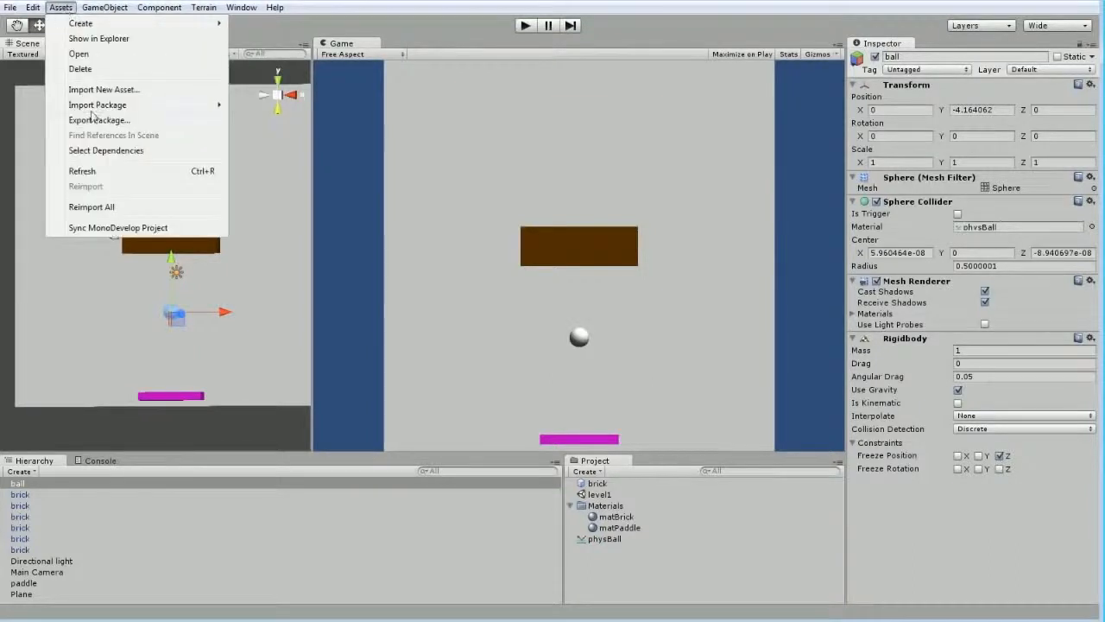
{"action": "mouse_move", "coordinate": [105, 7]}
{"action": "mouse_move", "coordinate": [138, 39]}
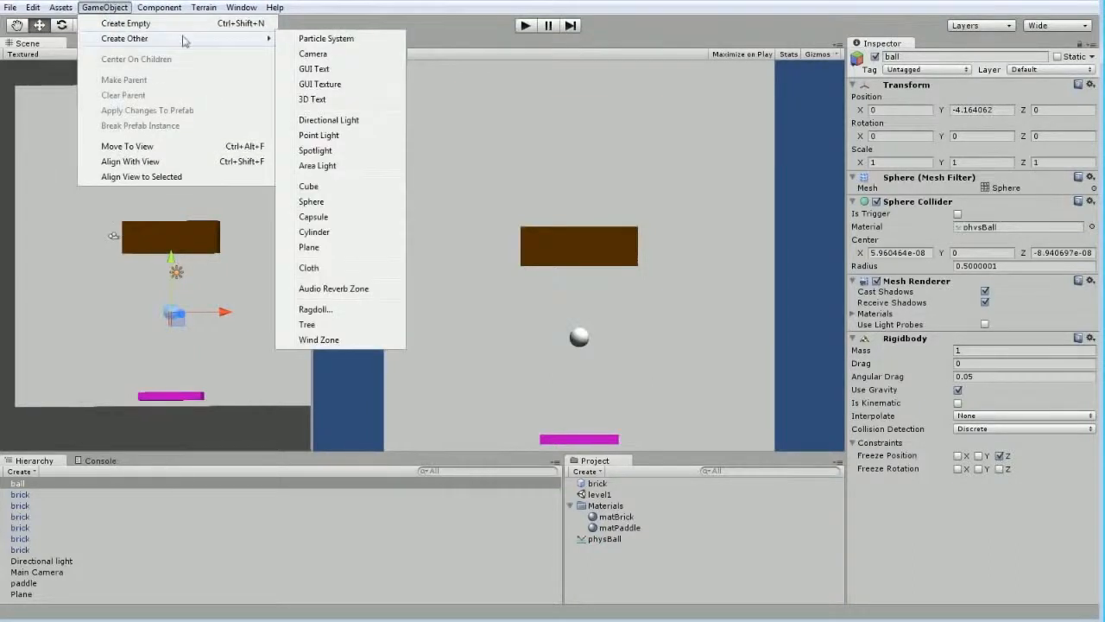
{"action": "left_click", "coordinate": [333, 187]}
{"action": "scroll", "coordinate": [256, 304], "scroll_direction": "down", "scroll_amount": 2}
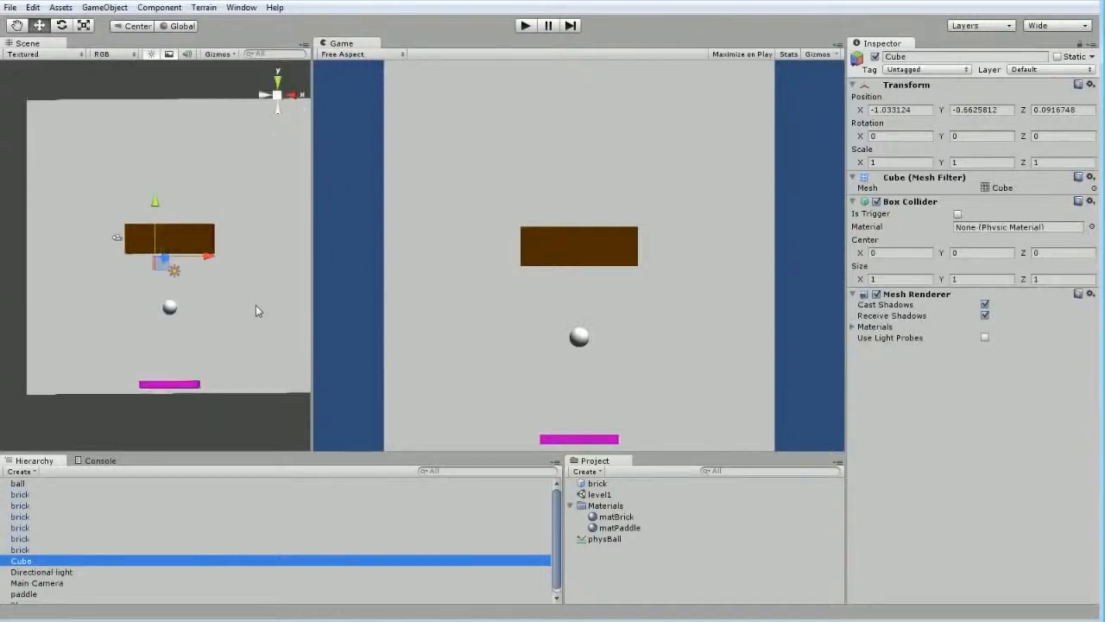
{"action": "left_click", "coordinate": [898, 110]}
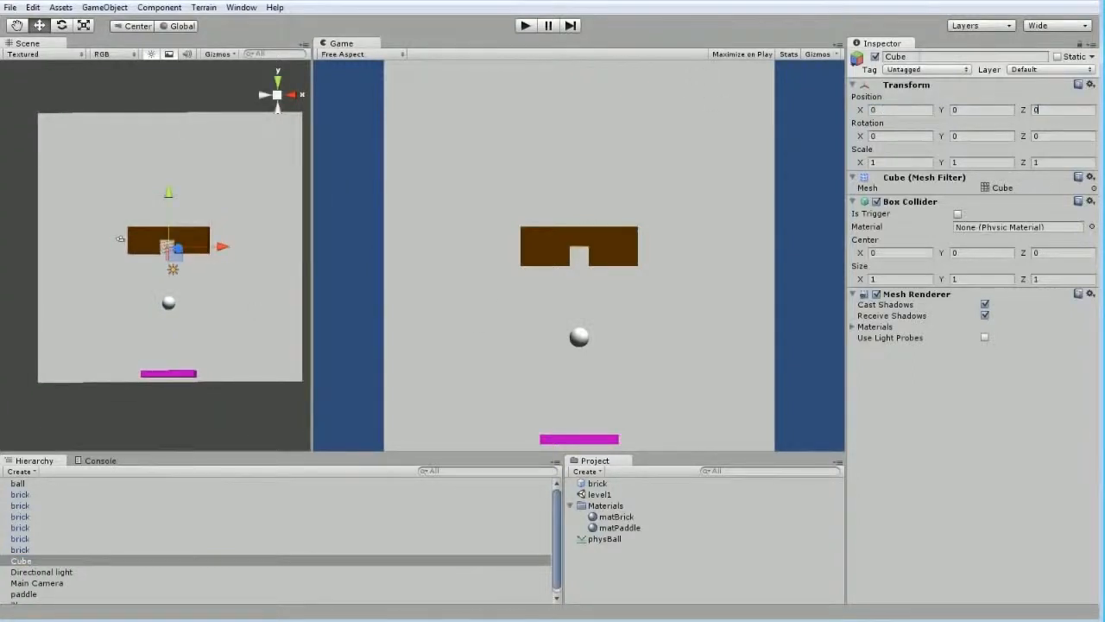
Rename the new cube wallTop and set its X scale to 20
{"action": "left_click", "coordinate": [898, 57]}
{"action": "type", "text": "wallTop"}
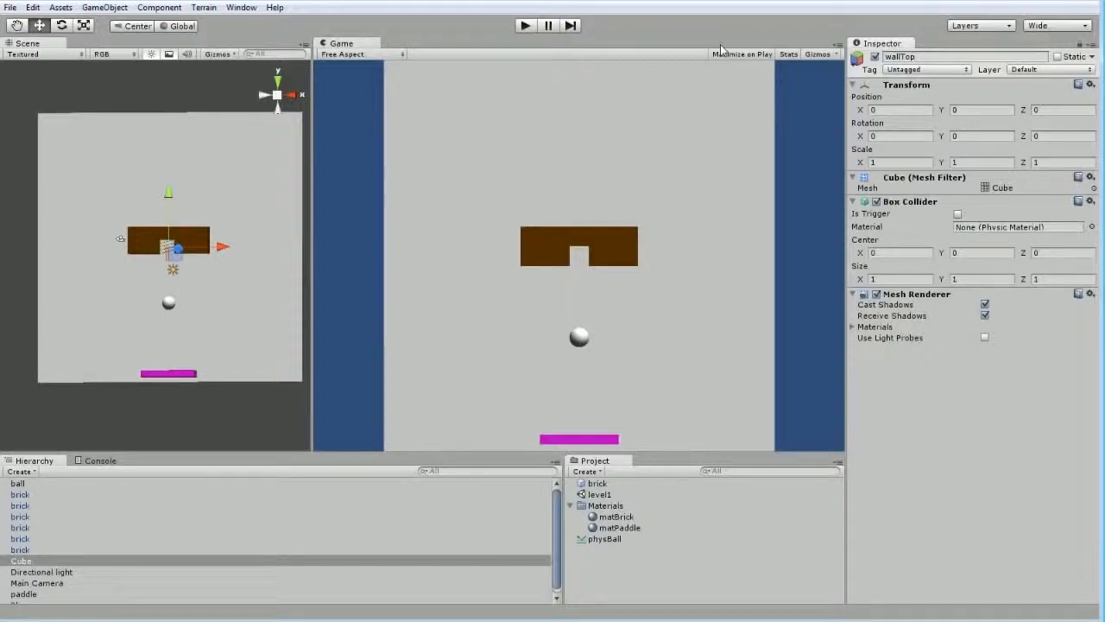
{"action": "key", "text": "Return"}
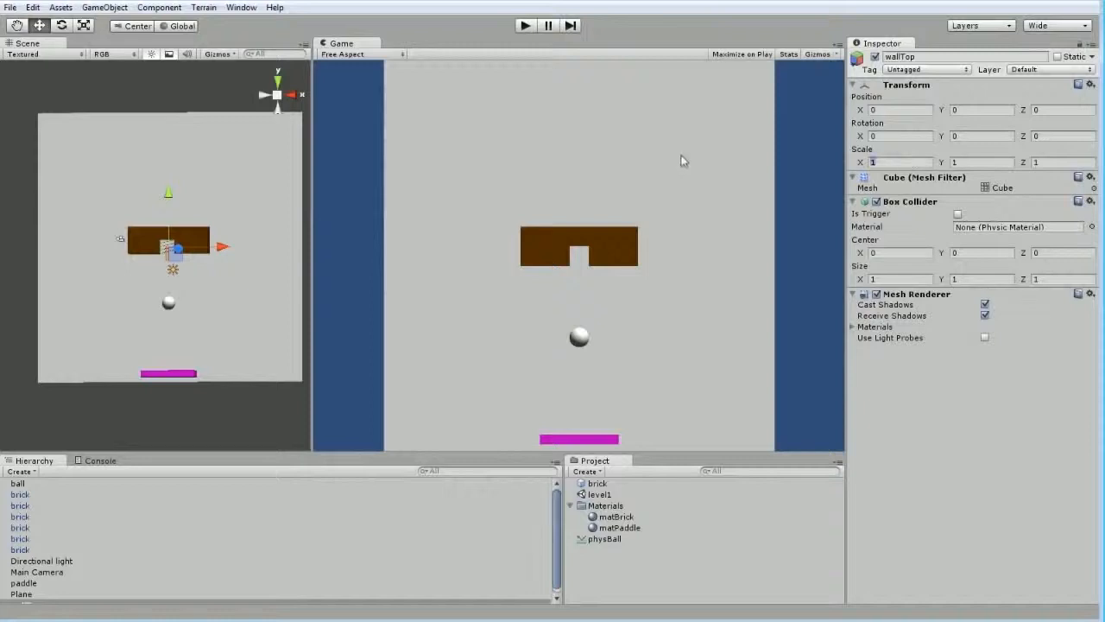
{"action": "type", "text": "10"}
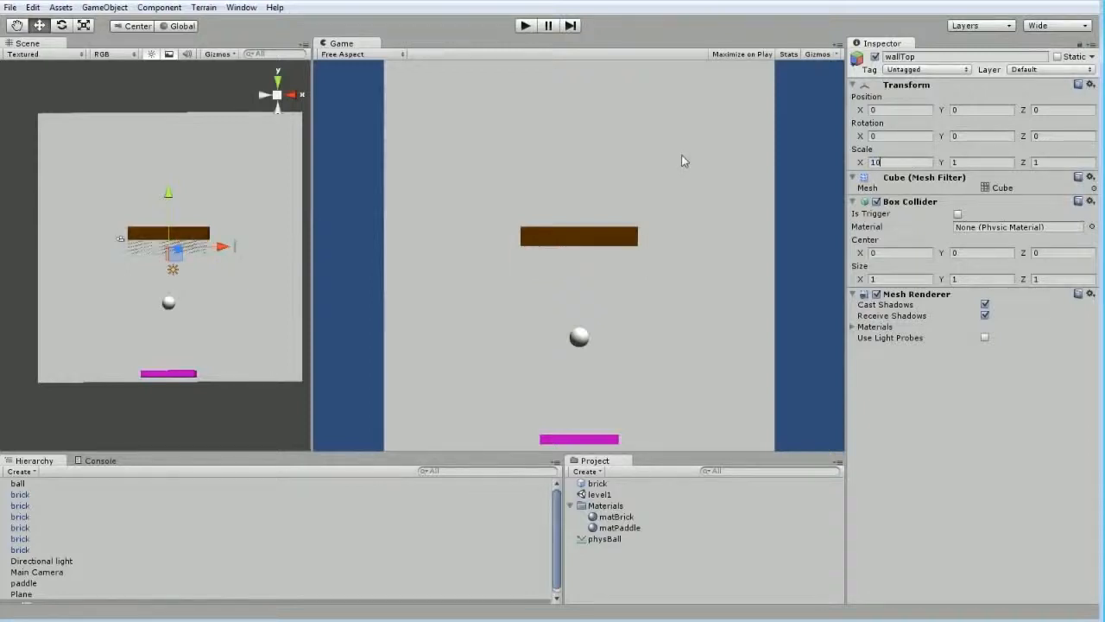
{"action": "key", "text": "BackSpace"}
{"action": "key", "text": "BackSpace"}
{"action": "type", "text": "20"}
Create a material named matWall in the Materials folder
{"action": "left_click", "coordinate": [581, 506]}
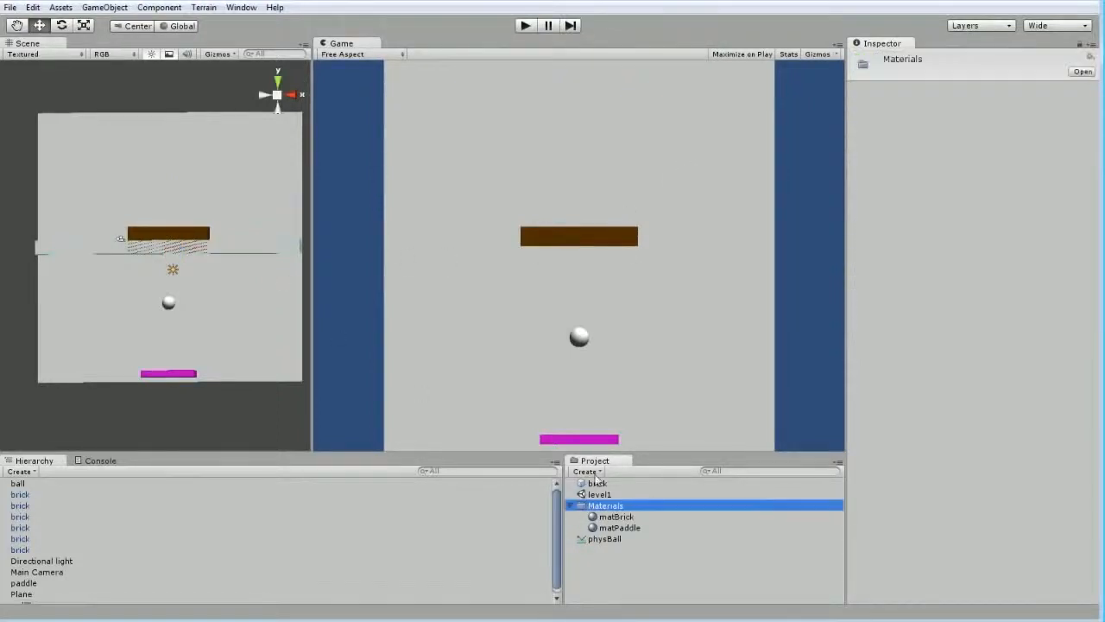
{"action": "left_click", "coordinate": [592, 473]}
{"action": "left_click", "coordinate": [609, 588]}
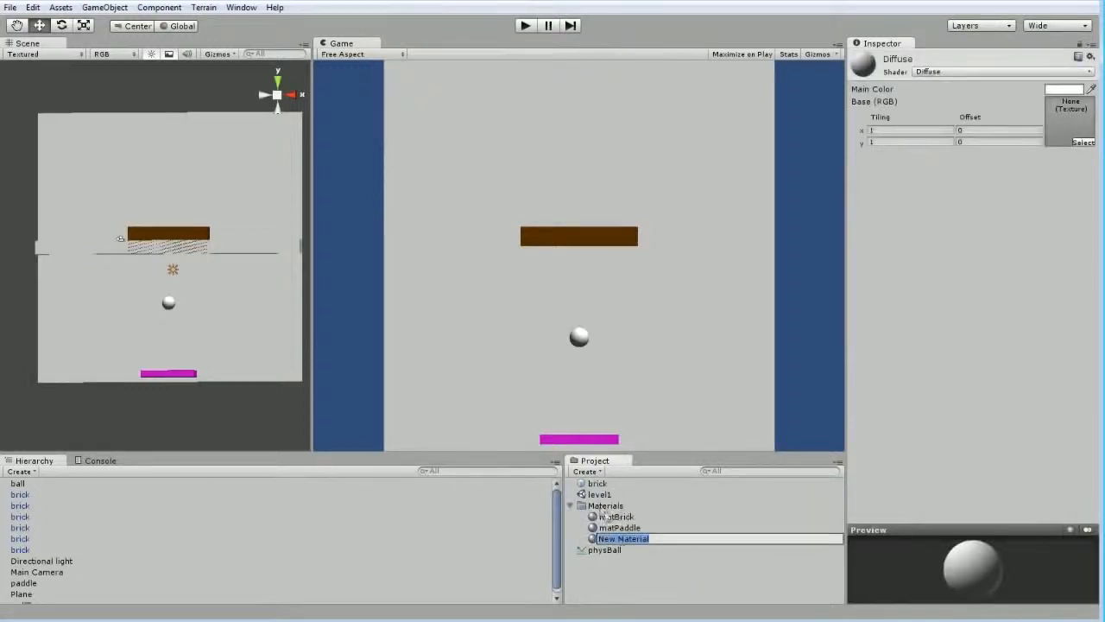
{"action": "type", "text": "matW"}
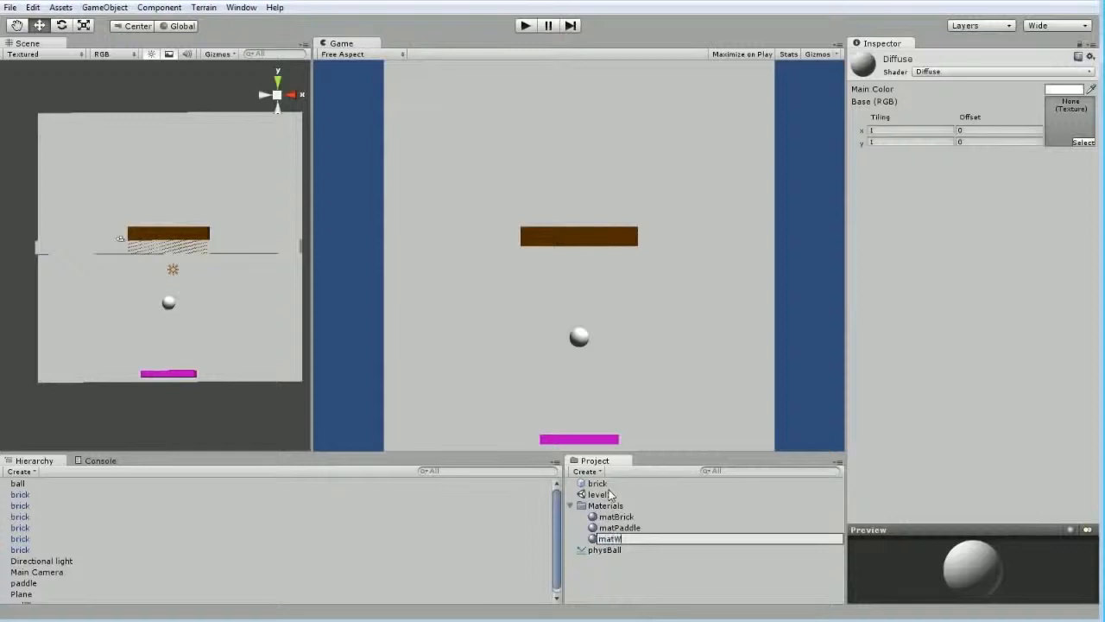
{"action": "type", "text": "all"}
{"action": "key", "text": "Return"}
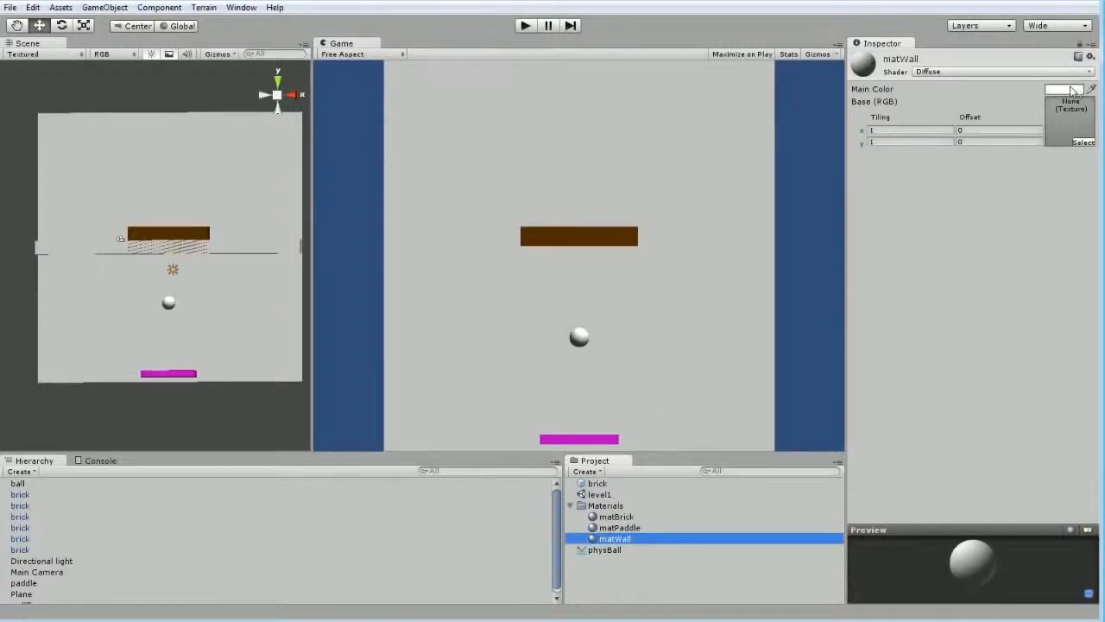
Set matWall's main color to a very dark grey and apply the material to wallTop
{"action": "left_click", "coordinate": [1069, 90]}
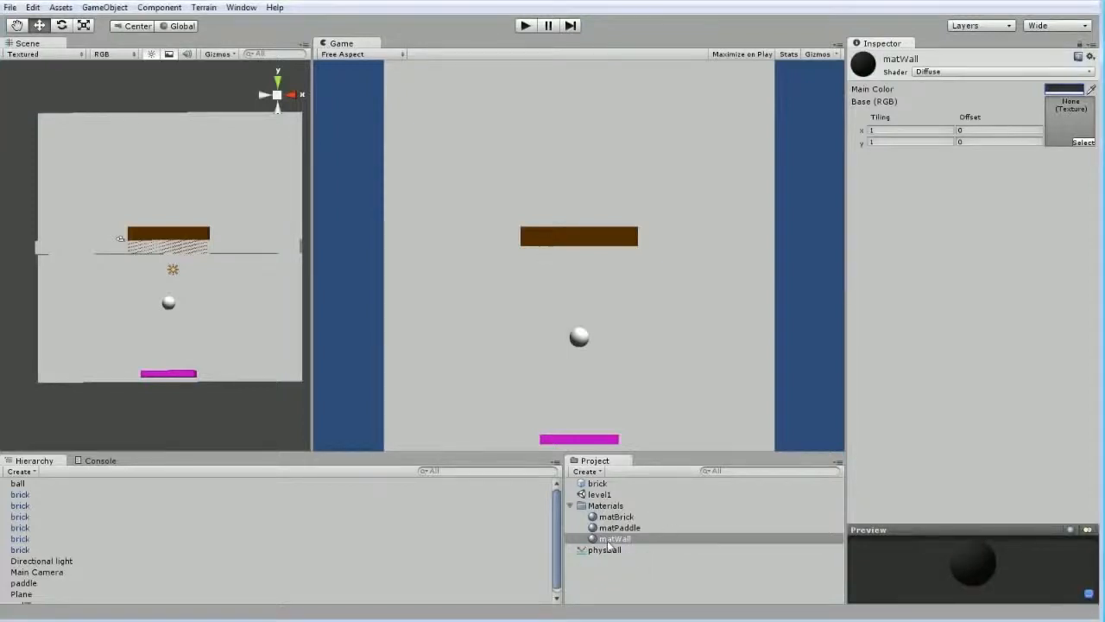
{"action": "left_click", "coordinate": [365, 573]}
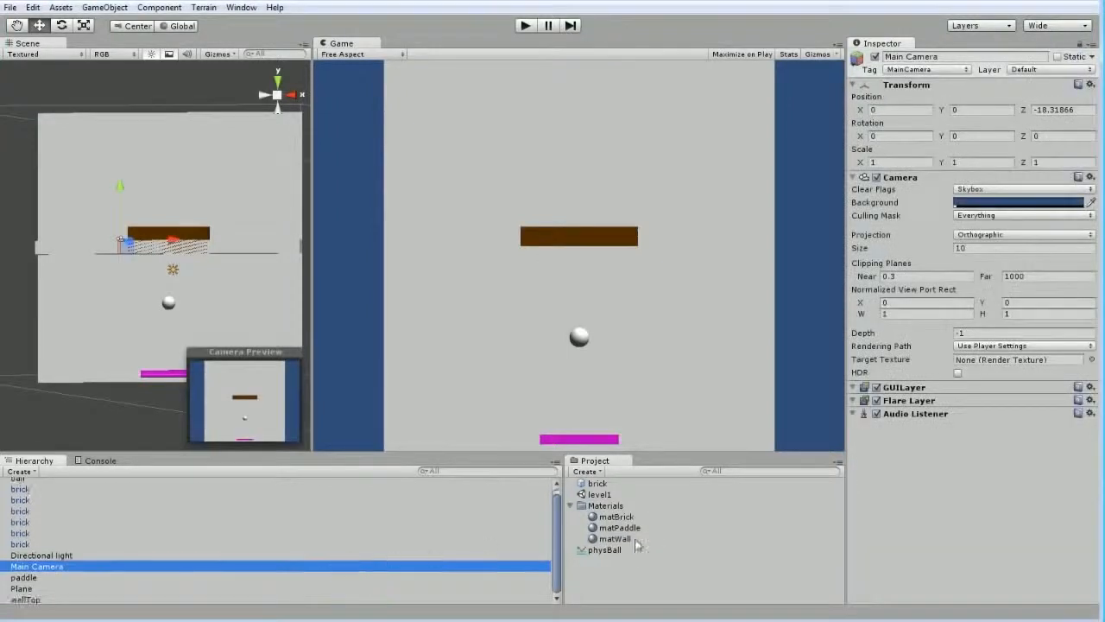
{"action": "left_click_drag", "start_coordinate": [637, 544], "coordinate": [55, 600]}
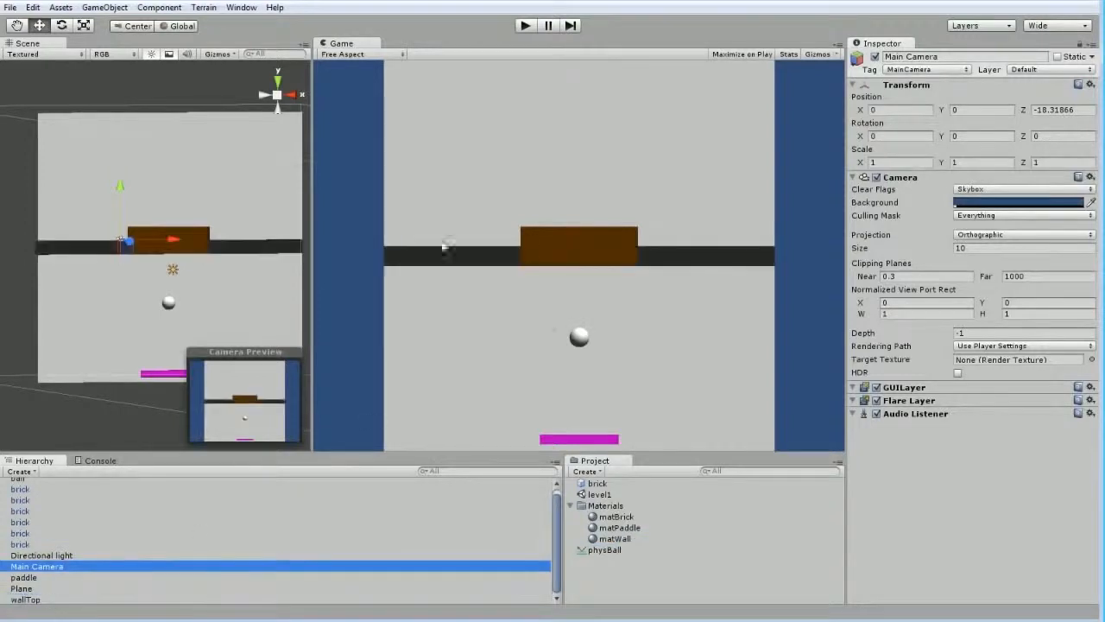
Create a material named matBackground in the Materials folder and apply it to the background plane
{"action": "left_click", "coordinate": [605, 505]}
{"action": "left_click", "coordinate": [586, 471]}
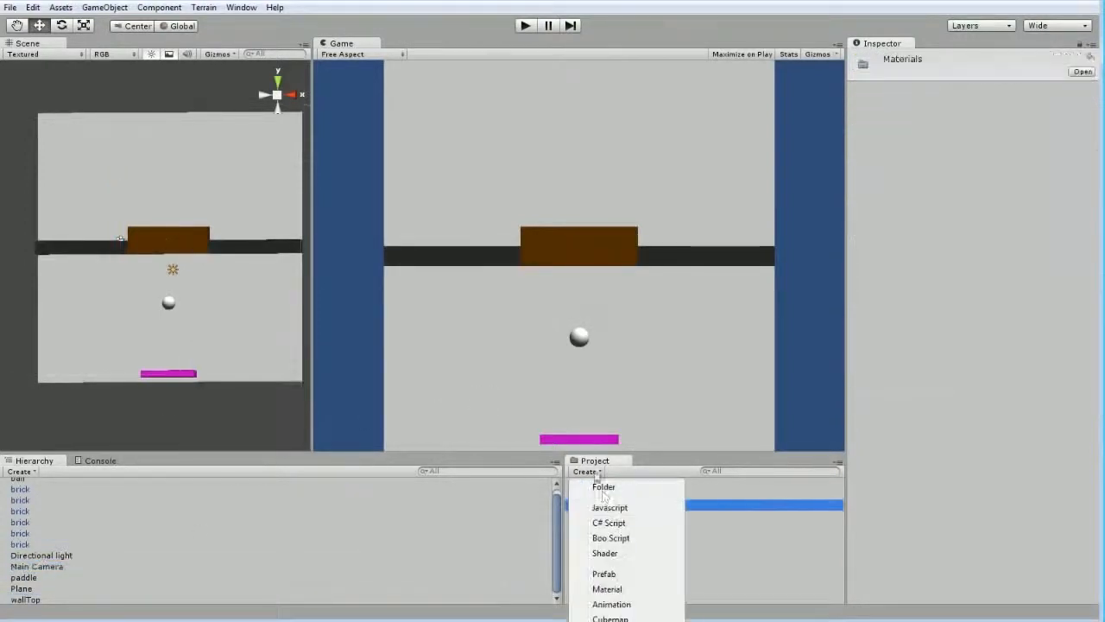
{"action": "left_click", "coordinate": [626, 587]}
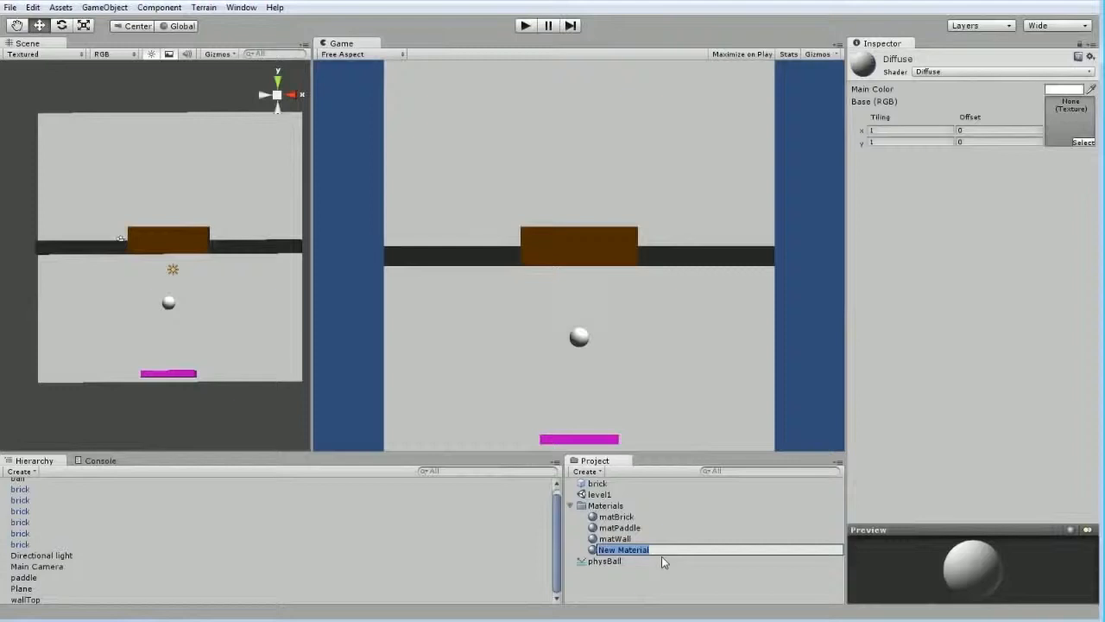
{"action": "type", "text": "matBal"}
{"action": "type", "text": "kgr"}
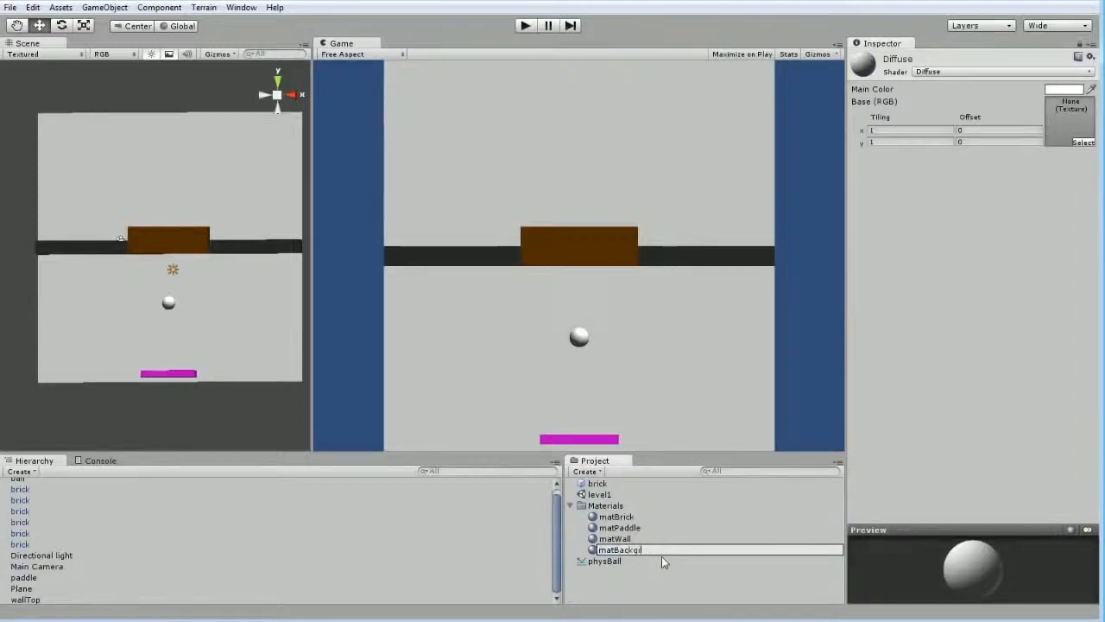
{"action": "type", "text": "ound"}
{"action": "key", "text": "Return"}
{"action": "left_click_drag", "start_coordinate": [610, 516], "coordinate": [231, 316]}
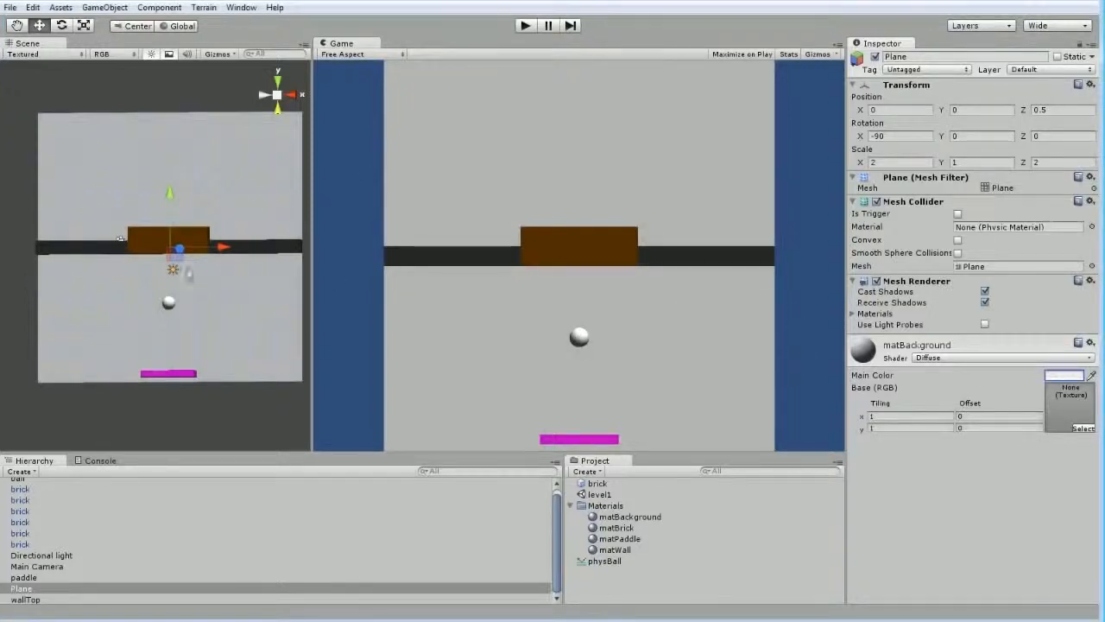
Set the Y position of wallTop to 10
{"action": "left_click", "coordinate": [259, 246]}
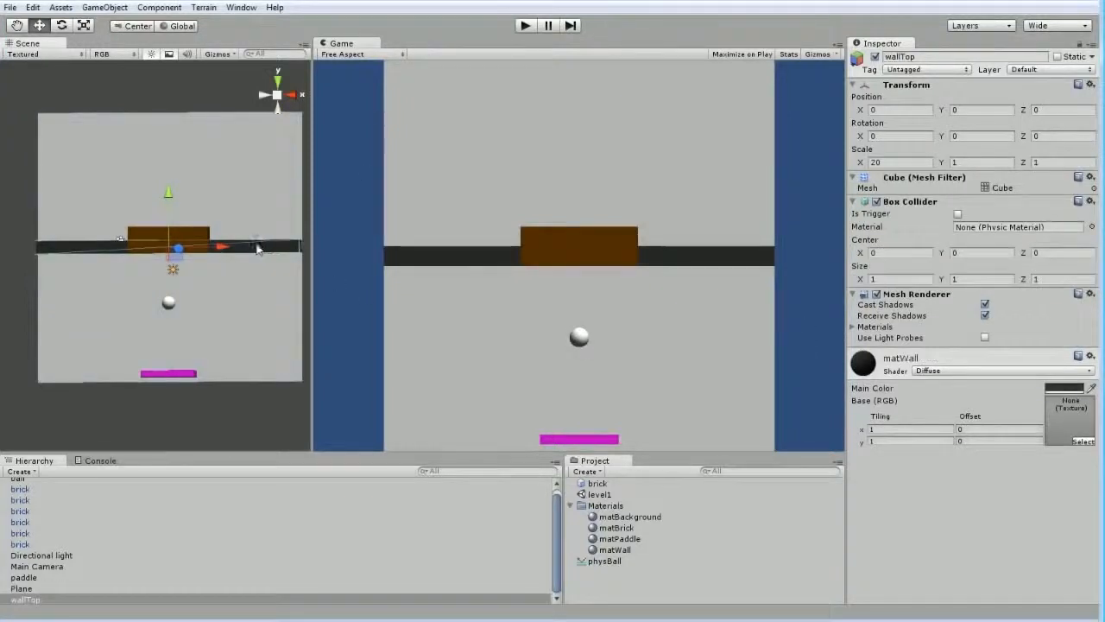
{"action": "left_click", "coordinate": [982, 110]}
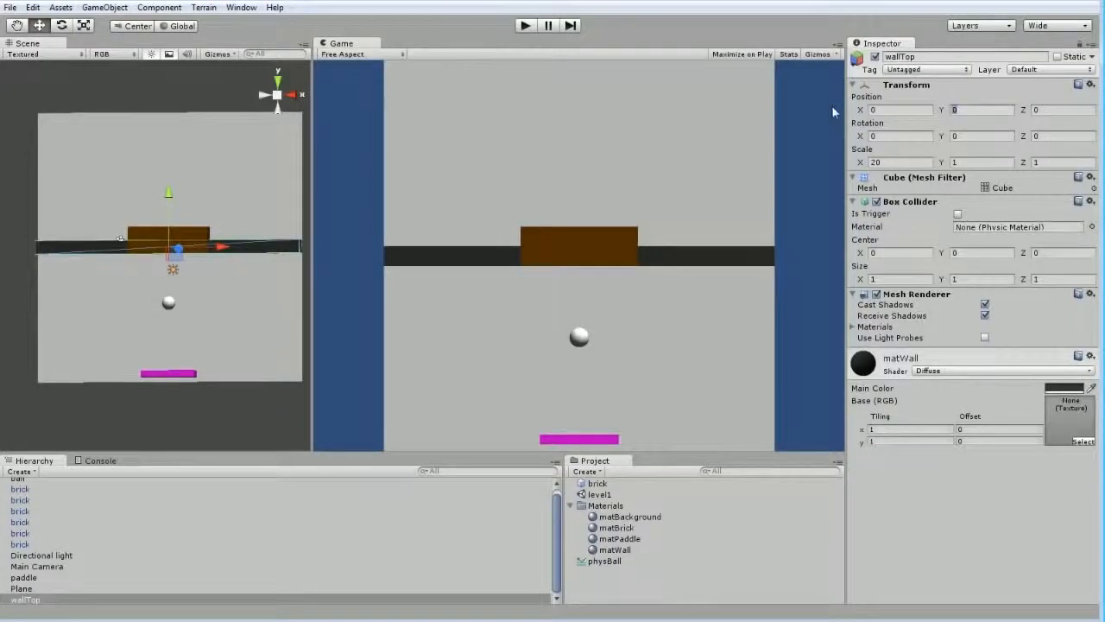
{"action": "type", "text": "10"}
Examine from the side how wallTop meets the upper edge of the background plane, using Wireframe shading
{"action": "left_click_drag", "start_coordinate": [288, 141], "coordinate": [207, 90], "text": "alt"}
{"action": "middle_click_drag", "start_coordinate": [207, 91], "coordinate": [140, 232]}
{"action": "left_click", "coordinate": [136, 238]}
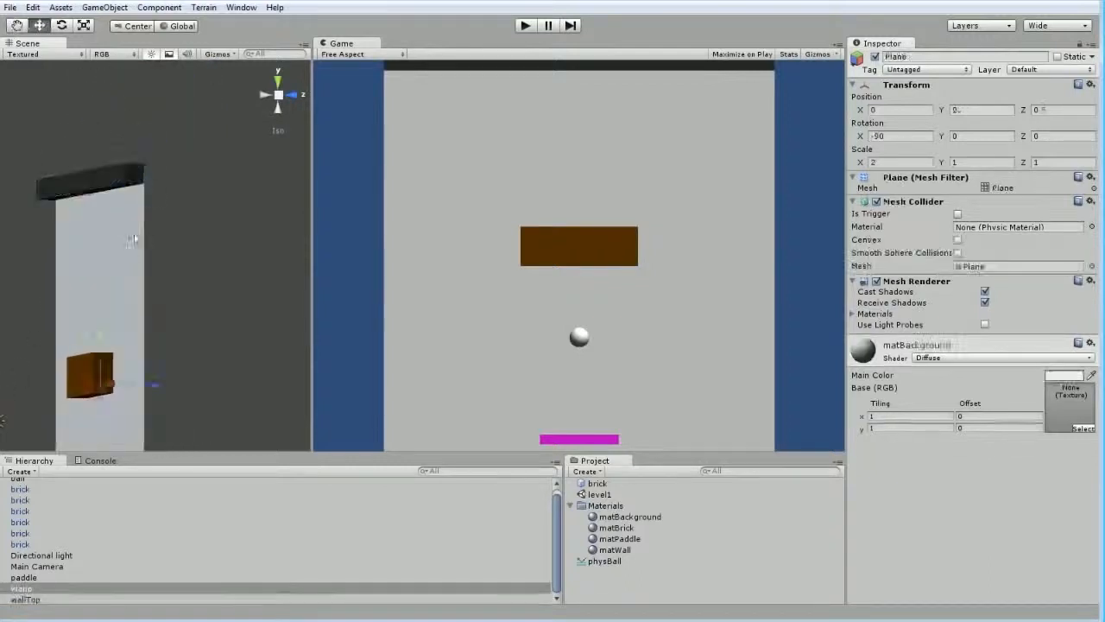
{"action": "left_click_drag", "start_coordinate": [162, 171], "coordinate": [106, 212], "text": "alt"}
{"action": "scroll", "coordinate": [110, 210], "scroll_direction": "up", "scroll_amount": 3}
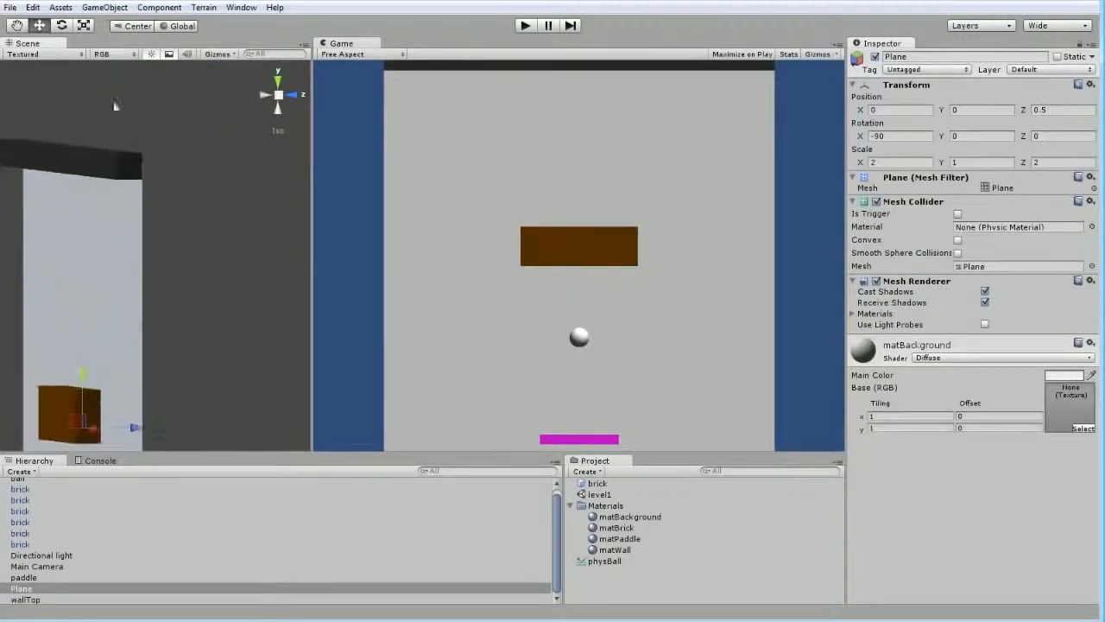
{"action": "left_click", "coordinate": [65, 54]}
{"action": "left_click", "coordinate": [60, 81]}
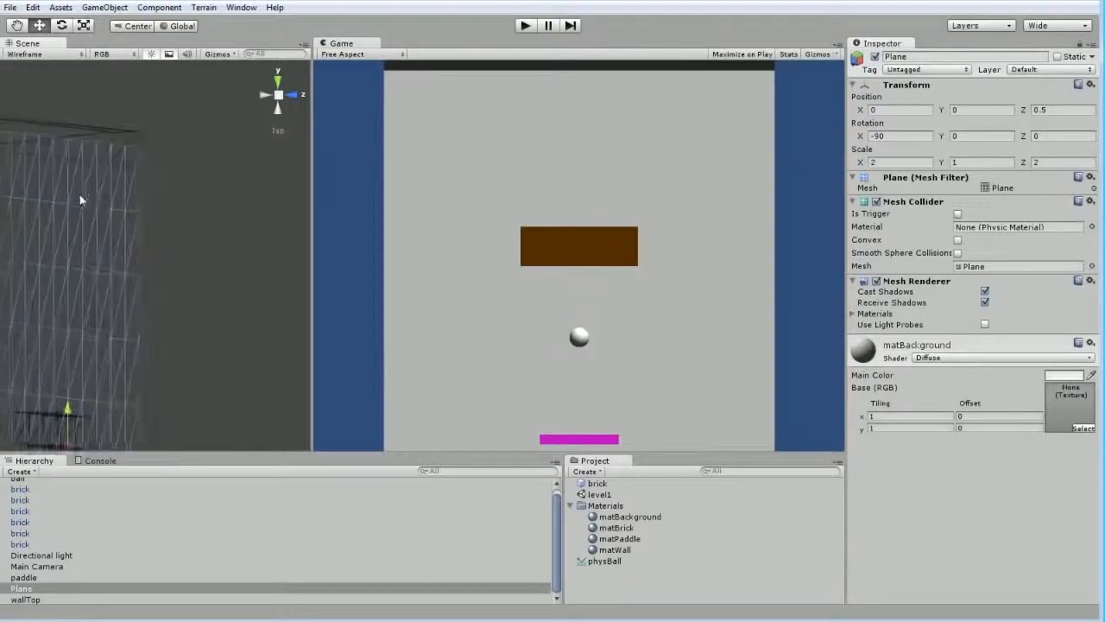
{"action": "left_click_drag", "start_coordinate": [158, 145], "coordinate": [128, 168], "text": "alt"}
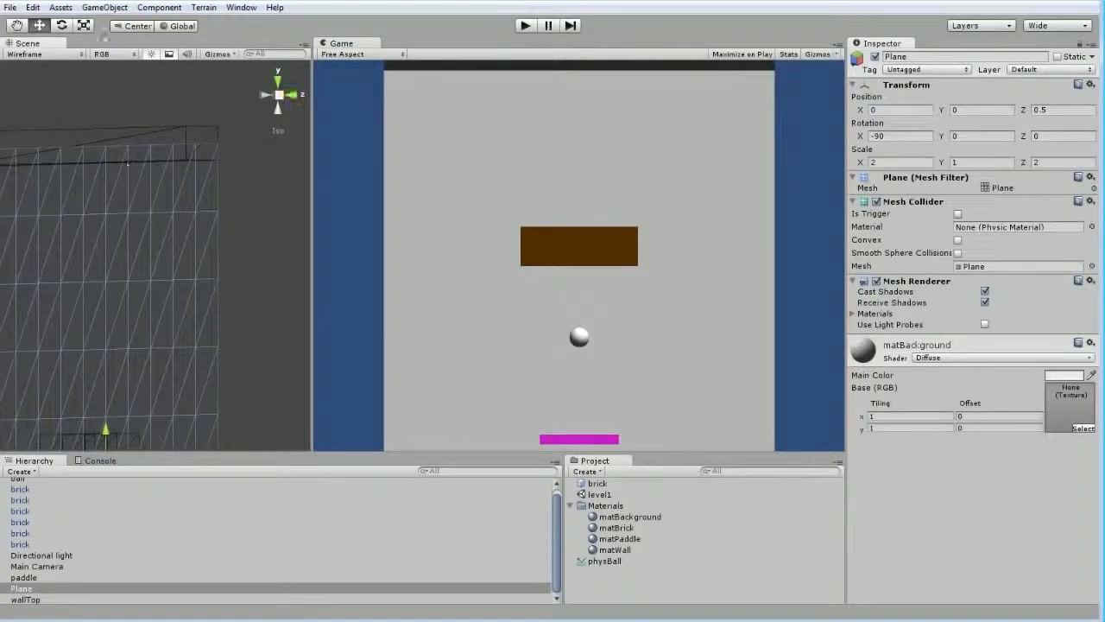
Dock the Game view as a tab beside the Scene view and examine wallTop's overlap with the plane in the enlarged scene
{"action": "left_click_drag", "start_coordinate": [354, 45], "coordinate": [104, 45]}
{"action": "left_click", "coordinate": [27, 43]}
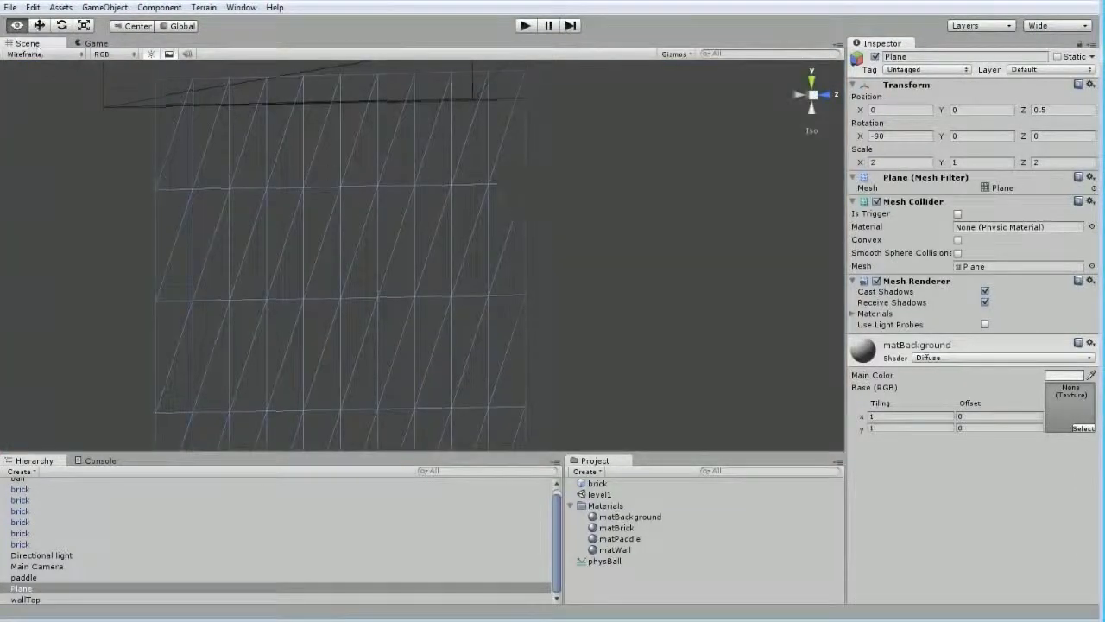
{"action": "left_click_drag", "start_coordinate": [509, 185], "coordinate": [456, 150], "text": "alt"}
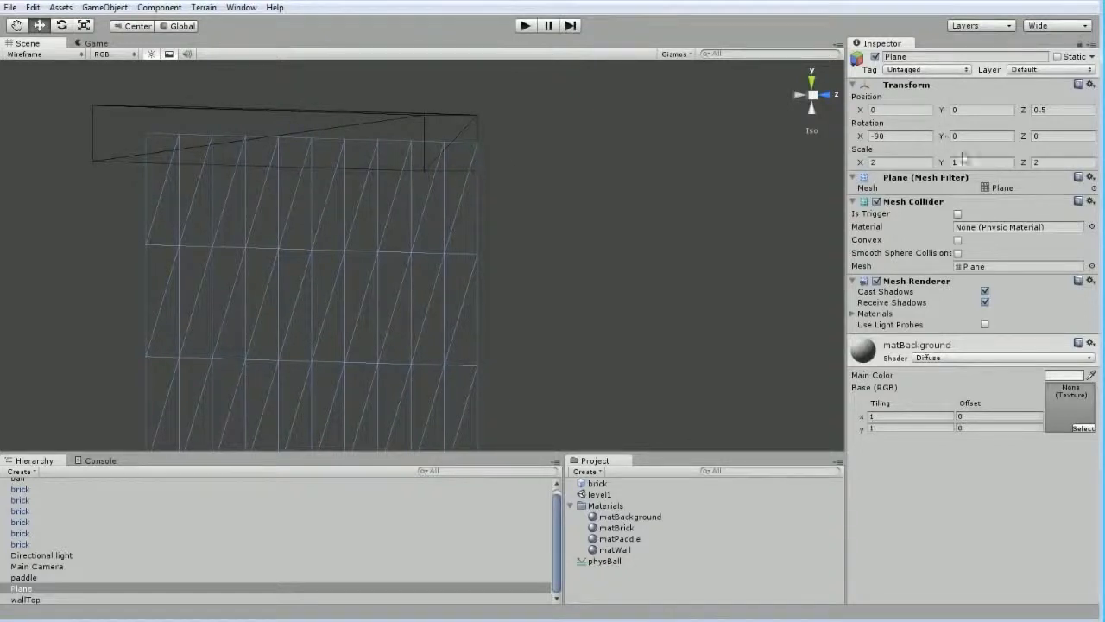
{"action": "left_click", "coordinate": [336, 123]}
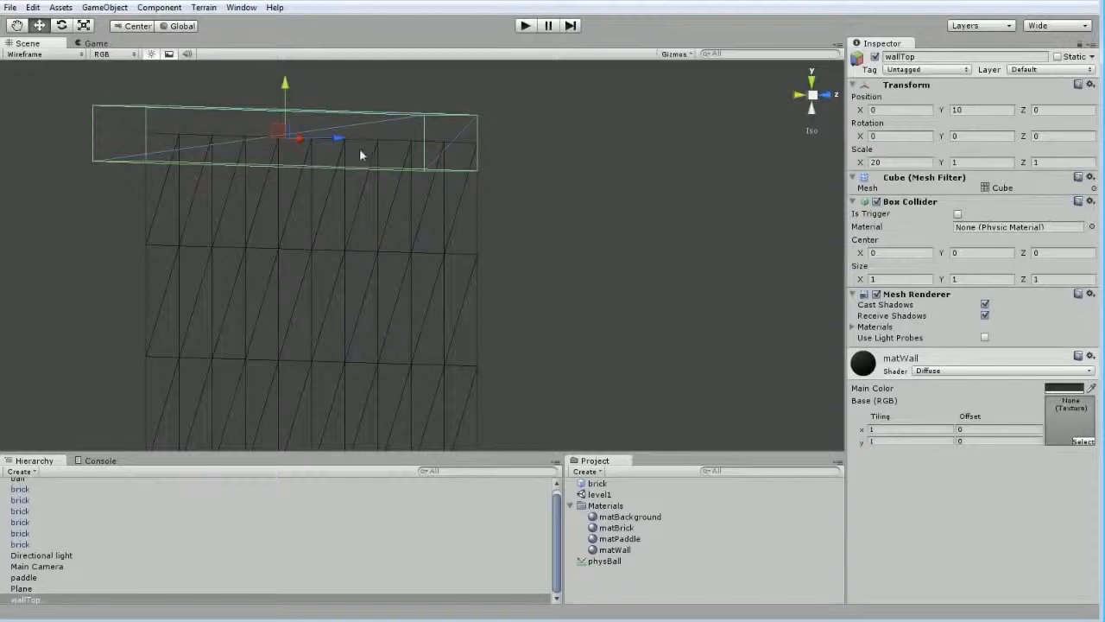
{"action": "right_click_drag", "start_coordinate": [222, 250], "coordinate": [393, 254]}
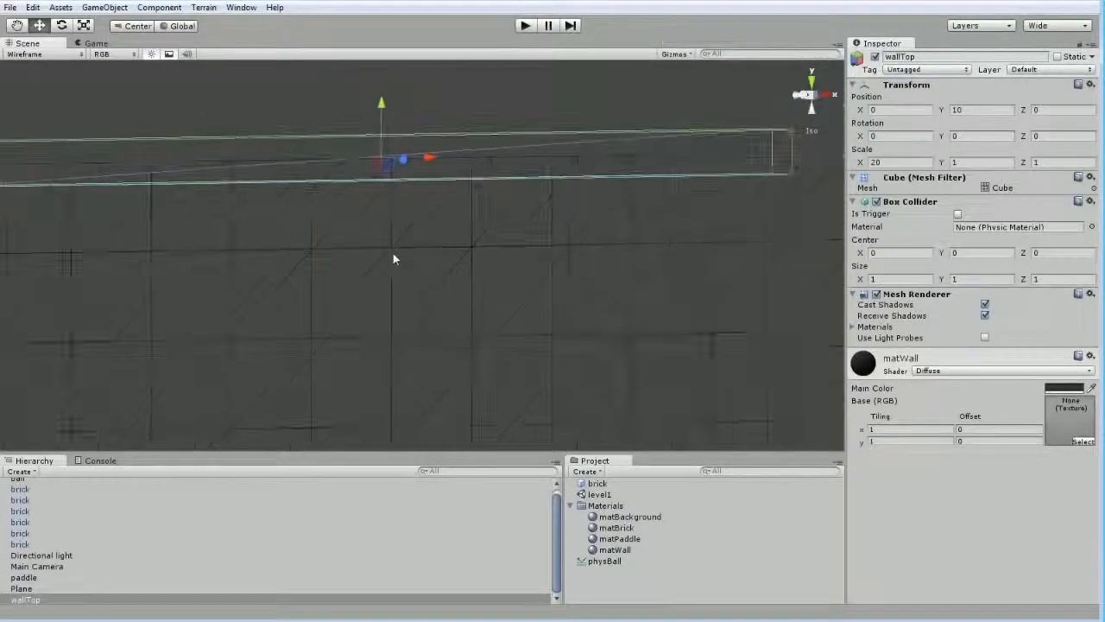
Switch the scene shading back to Textured and look over the wall and background plane
{"action": "left_click", "coordinate": [49, 54]}
{"action": "left_click", "coordinate": [43, 63]}
{"action": "scroll", "coordinate": [375, 279], "scroll_direction": "down", "scroll_amount": 3}
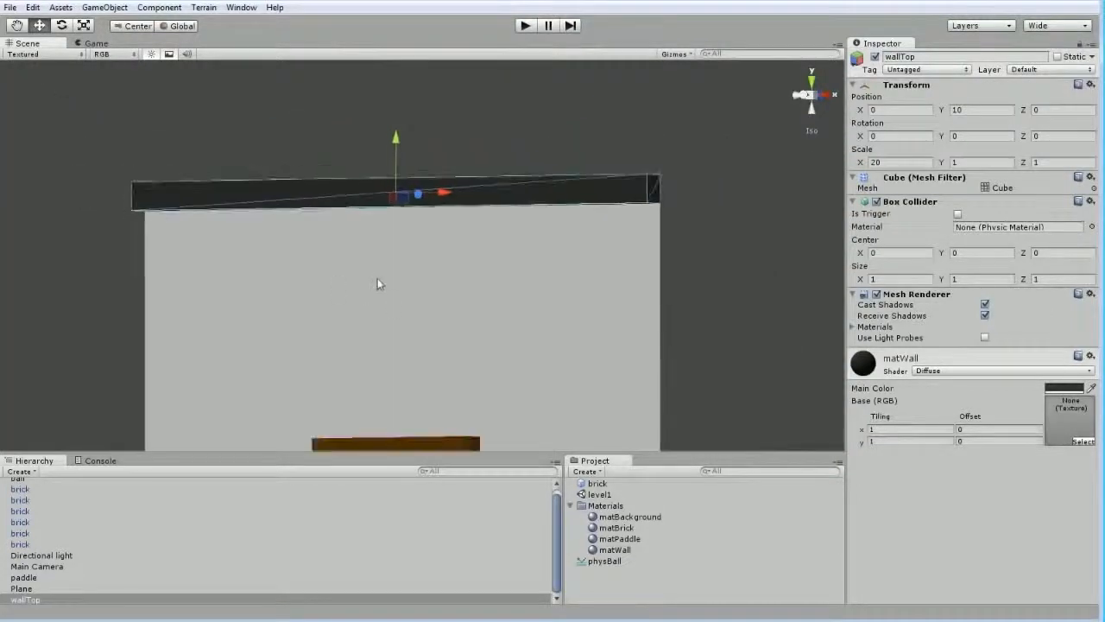
Duplicate wallTop twice
{"action": "left_click", "coordinate": [24, 599]}
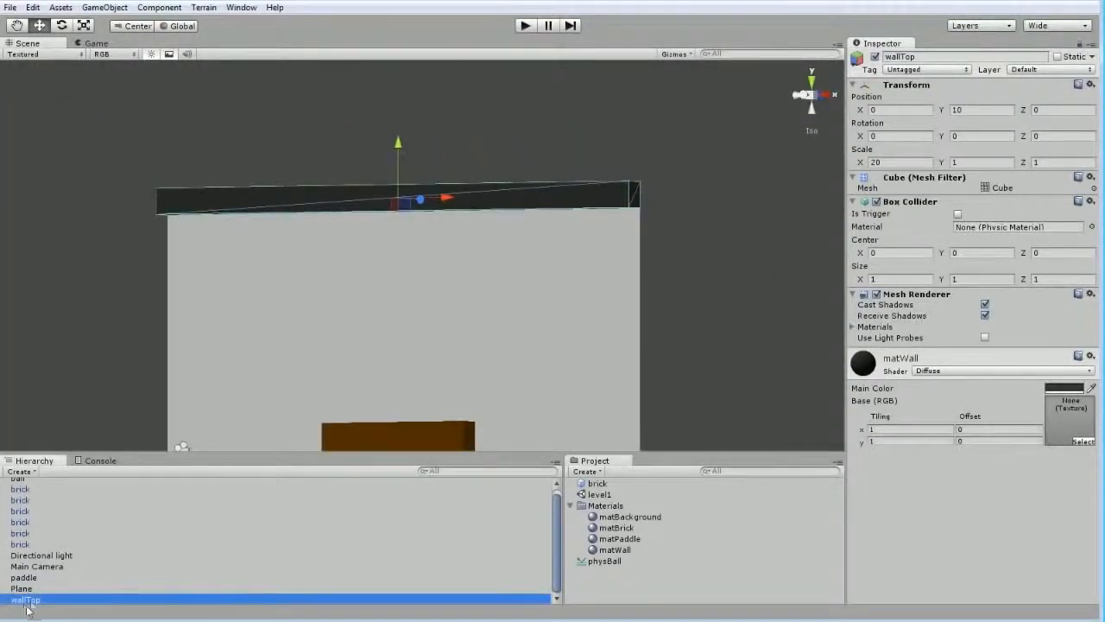
{"action": "key", "text": "ctrl+d"}
{"action": "key", "text": "ctrl+d"}
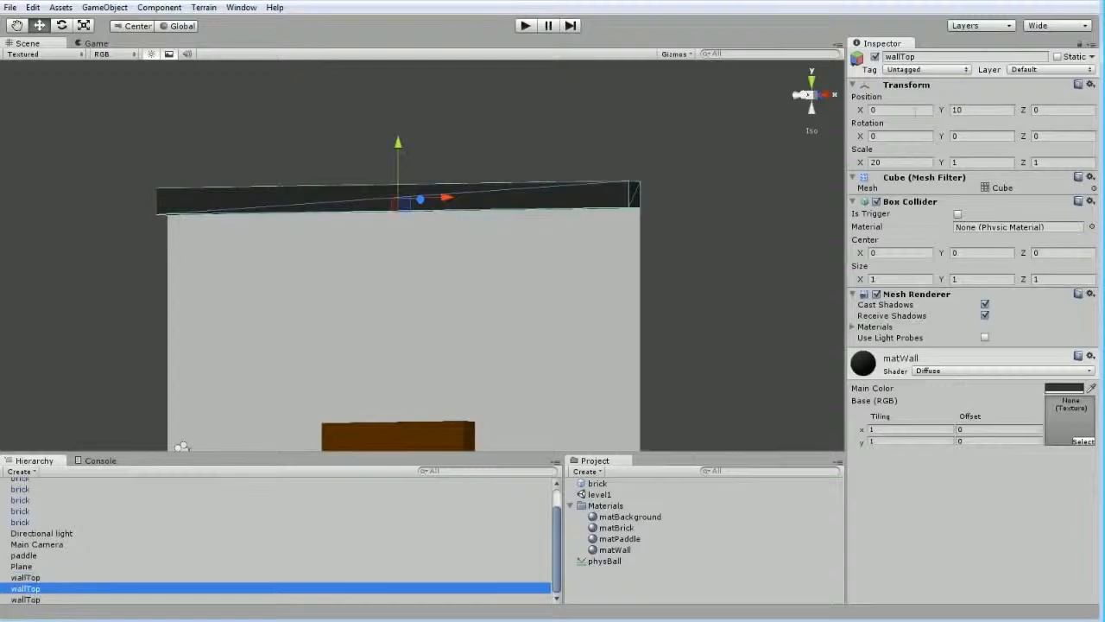
Rename one of the duplicated top walls to wallLeft
{"action": "left_click", "coordinate": [948, 57]}
{"action": "type", "text": "wa"}
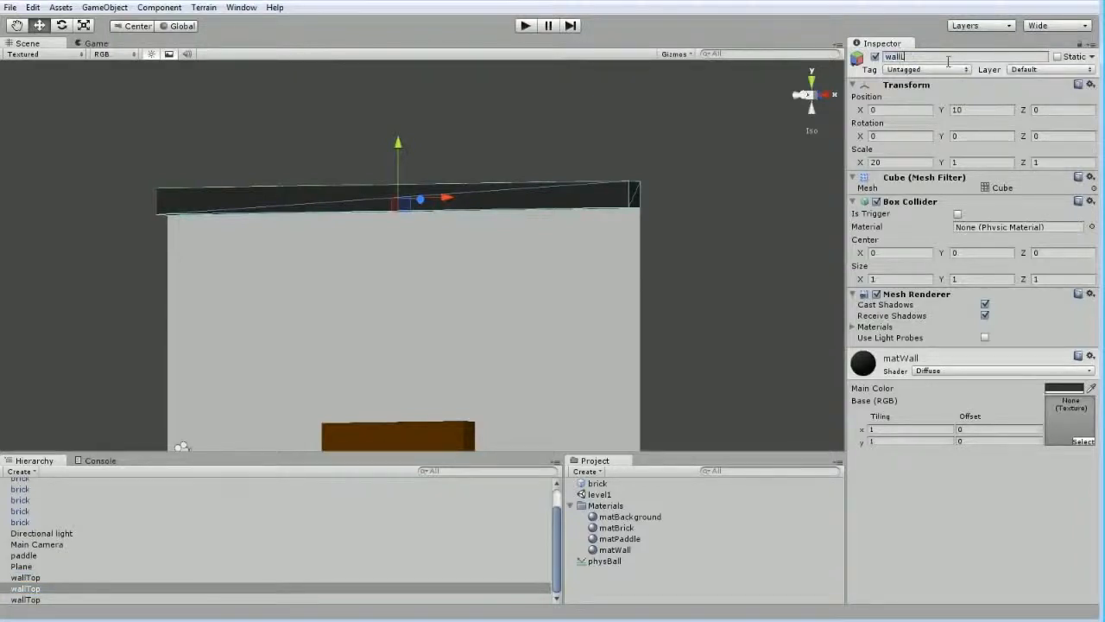
{"action": "key", "text": "Return"}
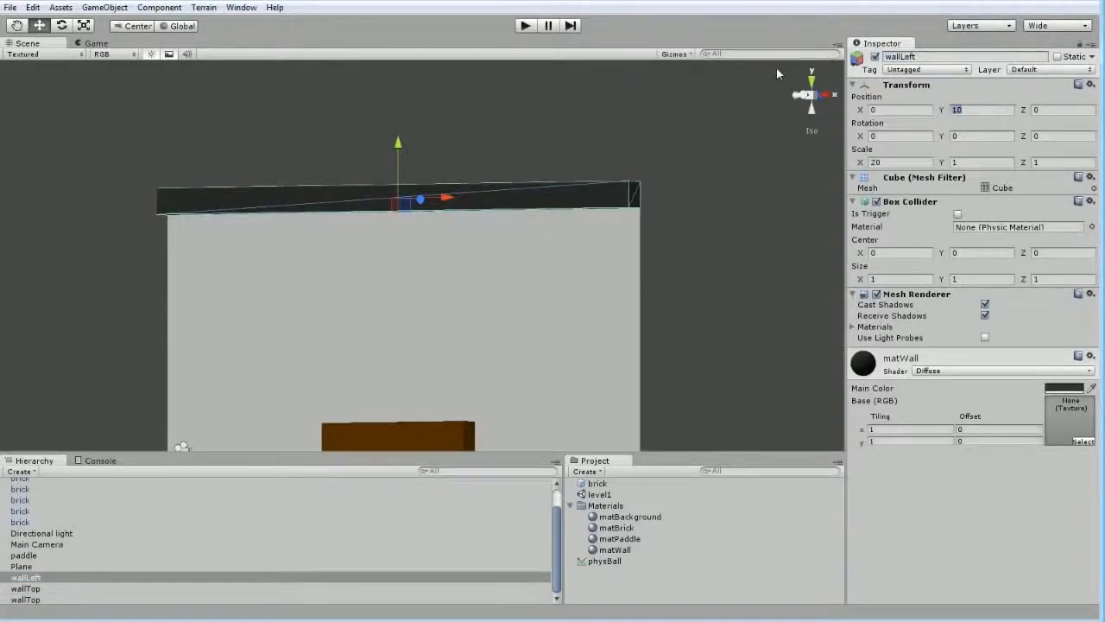
Place wallLeft along the plane's left edge at position X -10, Y 0, and rotate it 90 degrees about Z
{"action": "type", "text": "0"}
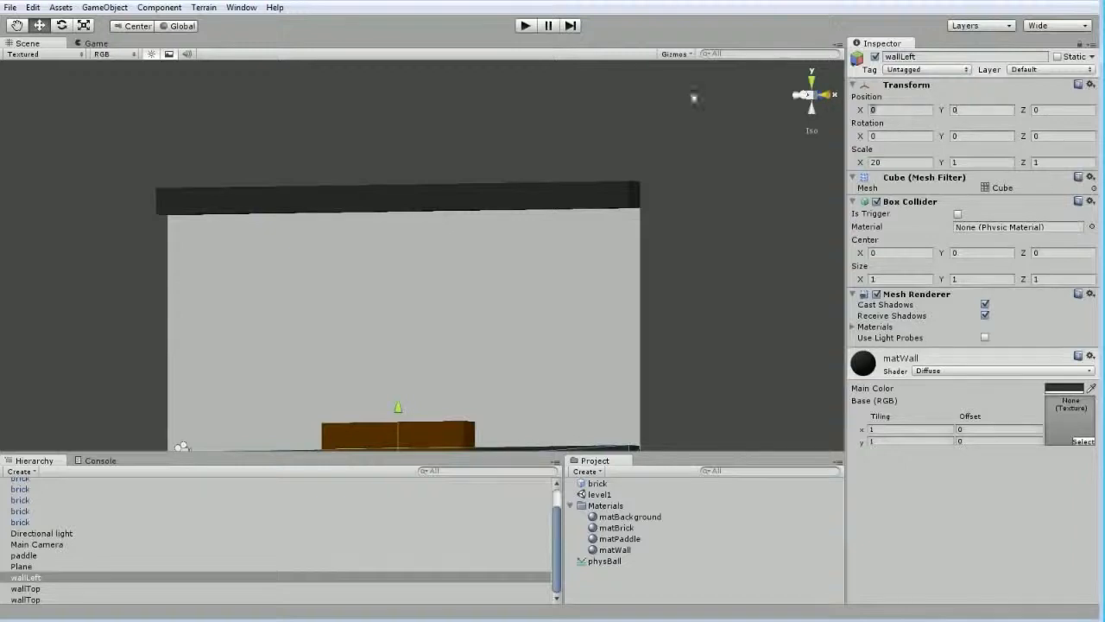
{"action": "type", "text": "-10"}
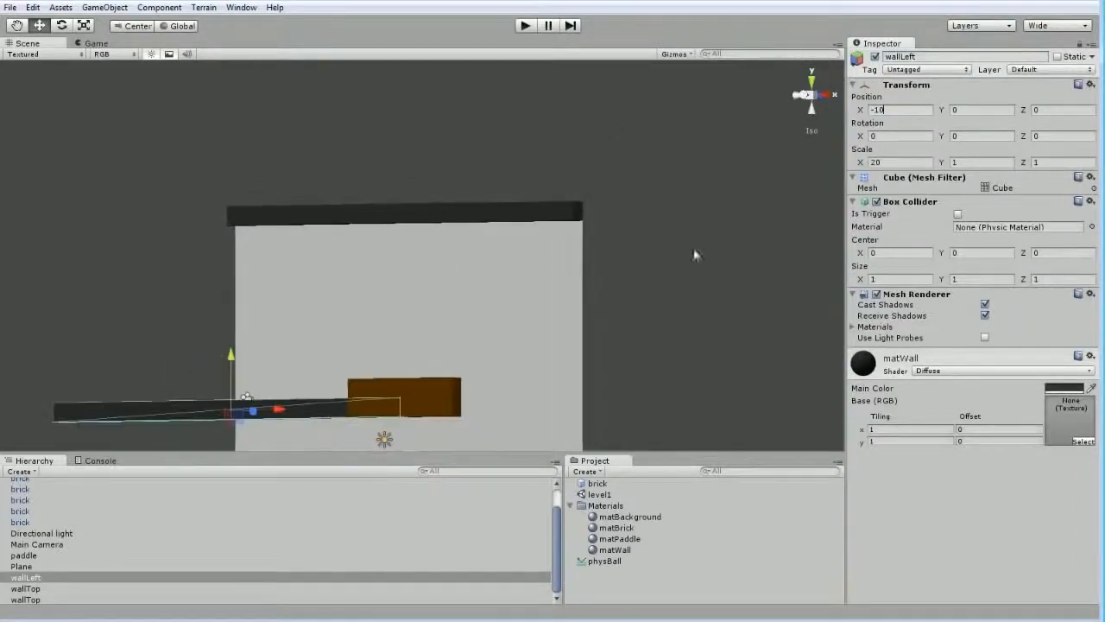
{"action": "left_click", "coordinate": [1042, 140]}
{"action": "type", "text": "90"}
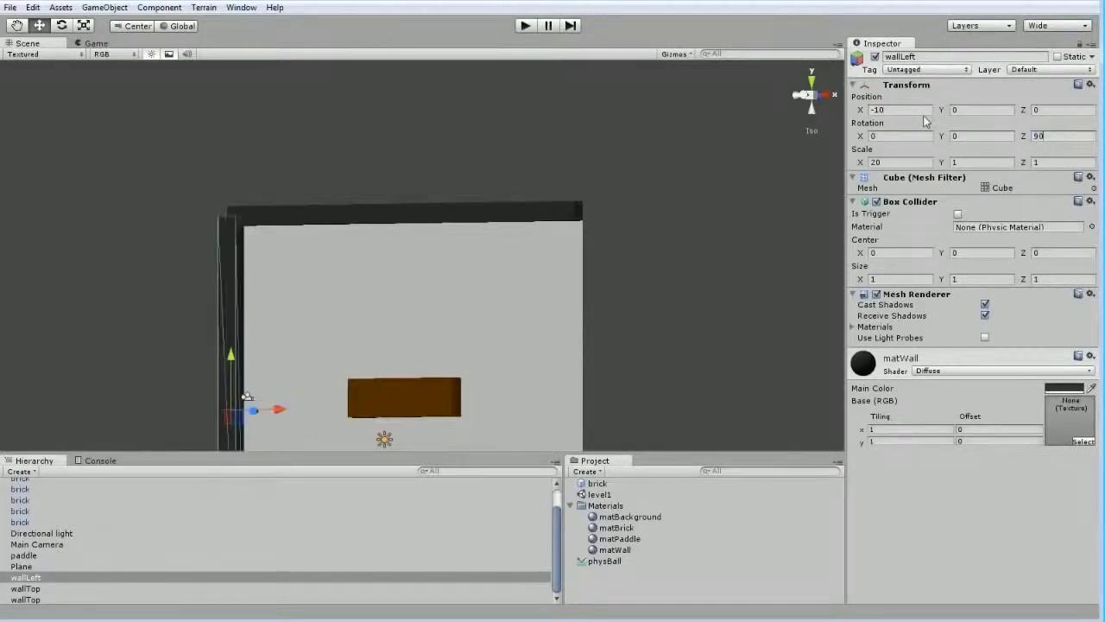
{"action": "left_click_drag", "start_coordinate": [210, 278], "coordinate": [385, 289], "text": "alt"}
{"action": "left_click", "coordinate": [229, 242]}
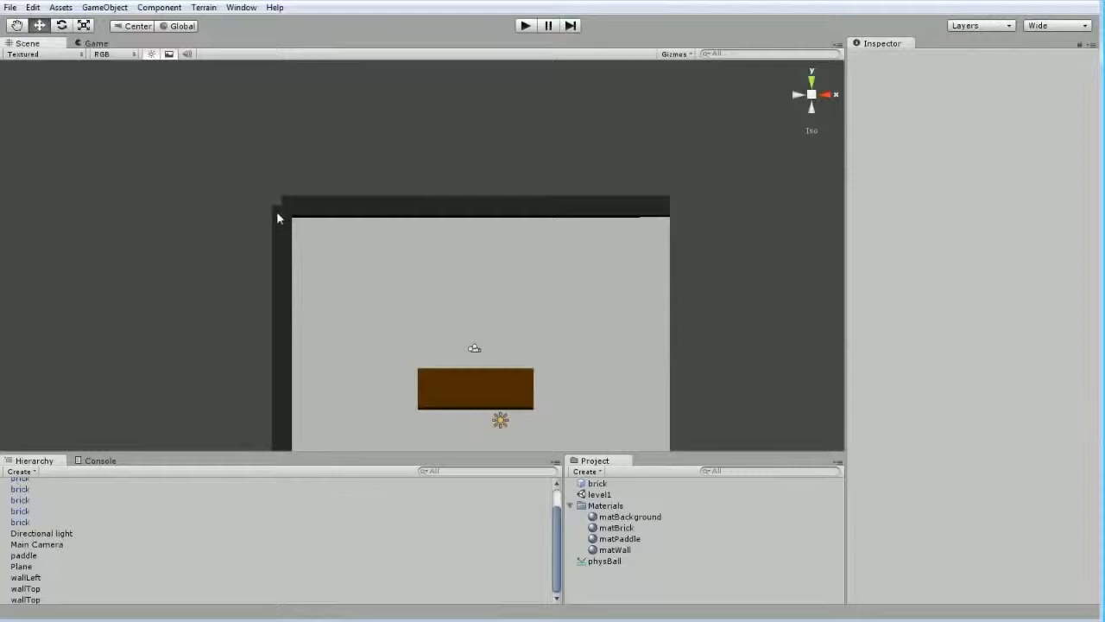
{"action": "middle_click_drag", "start_coordinate": [602, 288], "coordinate": [571, 233]}
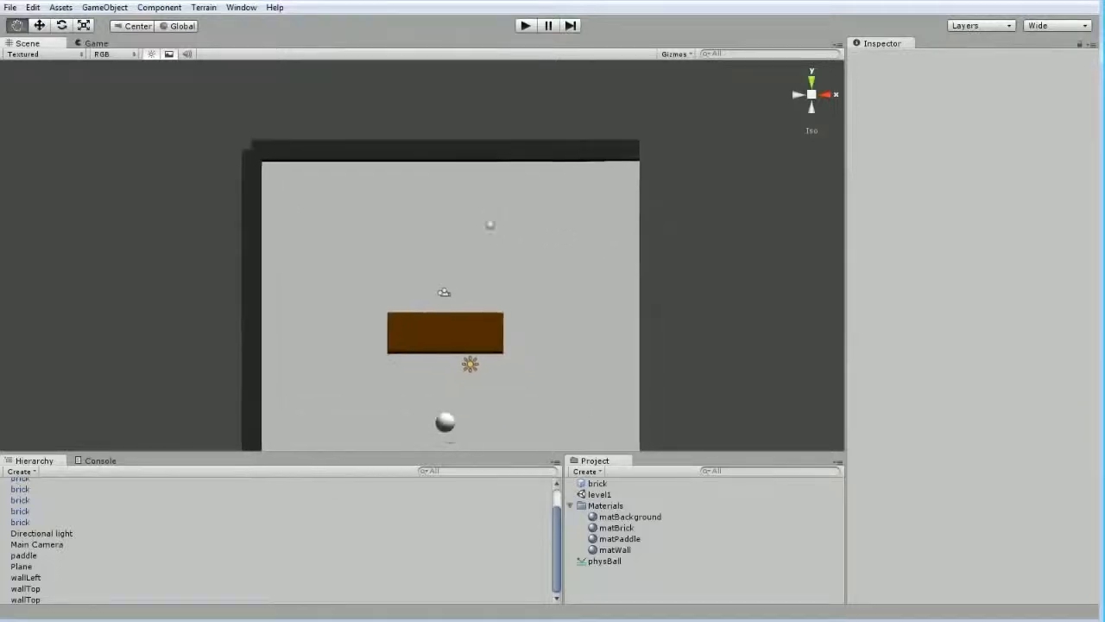
Rename the other duplicate of wallTop to wallRight
{"action": "middle_click_drag", "start_coordinate": [285, 306], "coordinate": [227, 266]}
{"action": "left_click", "coordinate": [52, 599]}
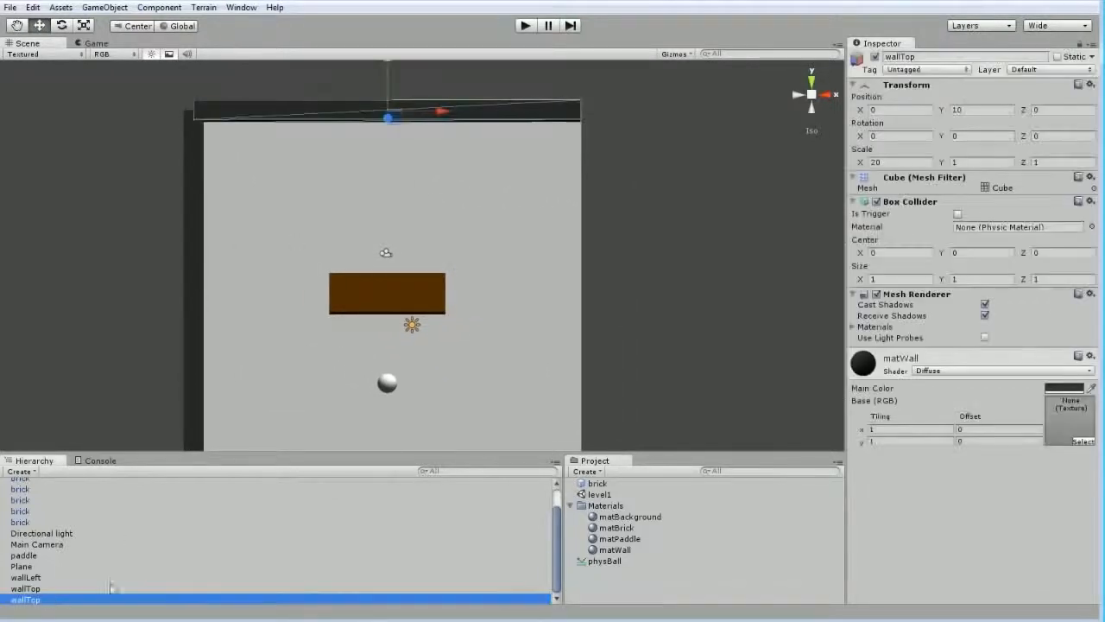
{"action": "left_click", "coordinate": [916, 57]}
{"action": "type", "text": "wallR"}
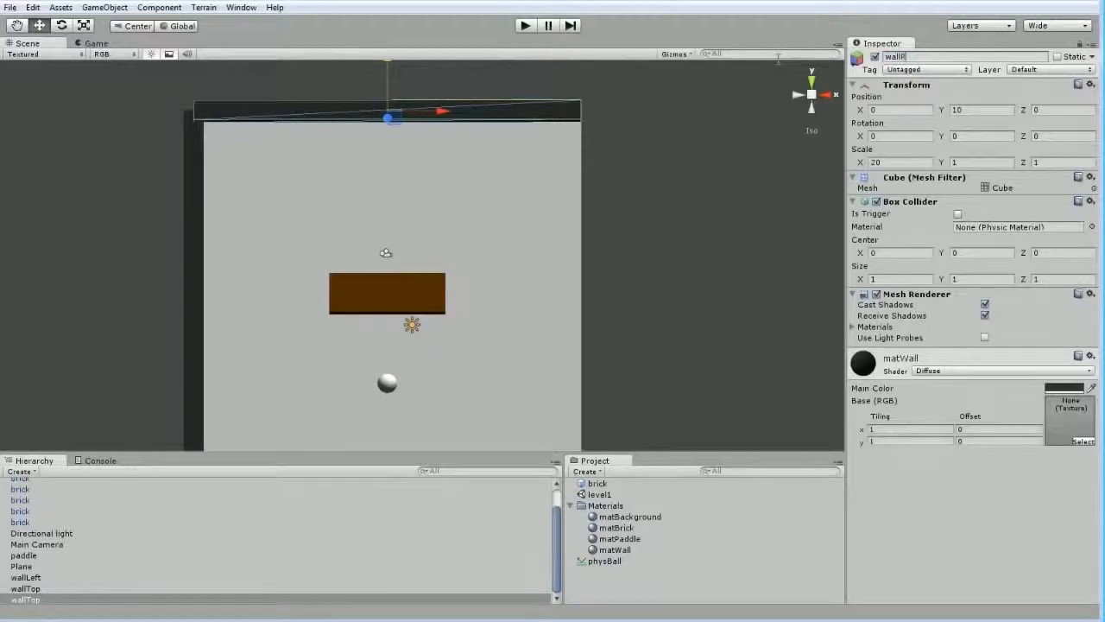
{"action": "type", "text": "ight"}
{"action": "key", "text": "Return"}
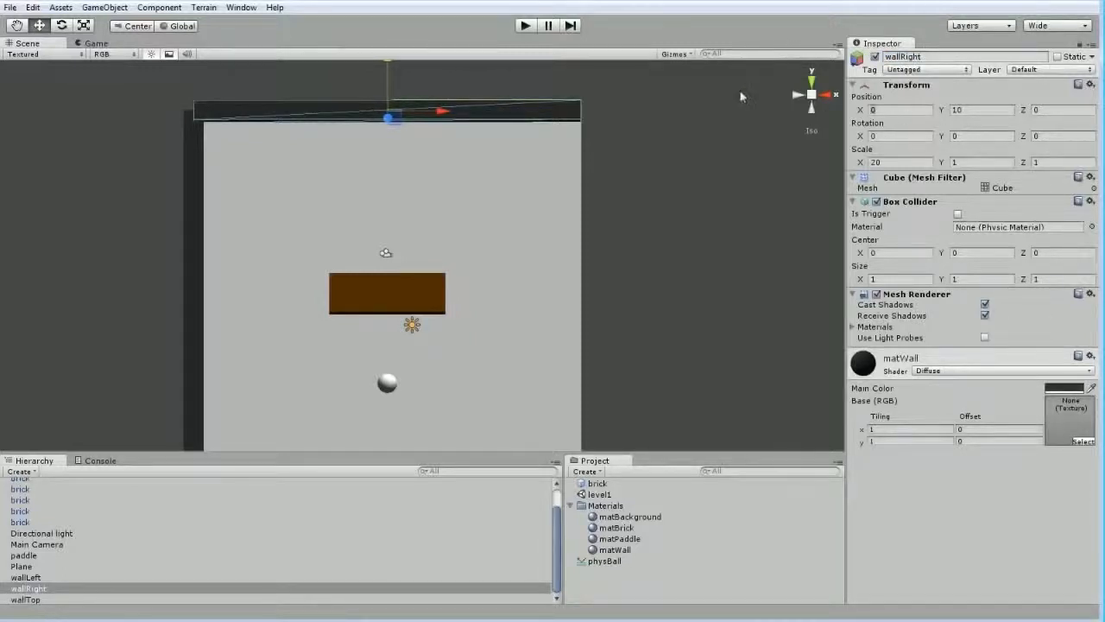
Place wallRight along the plane's right edge at position X 10, Y 0, and rotate it 90 degrees about Z
{"action": "key", "text": "Tab"}
{"action": "type", "text": "10"}
{"action": "key", "text": "Tab"}
{"action": "type", "text": "0"}
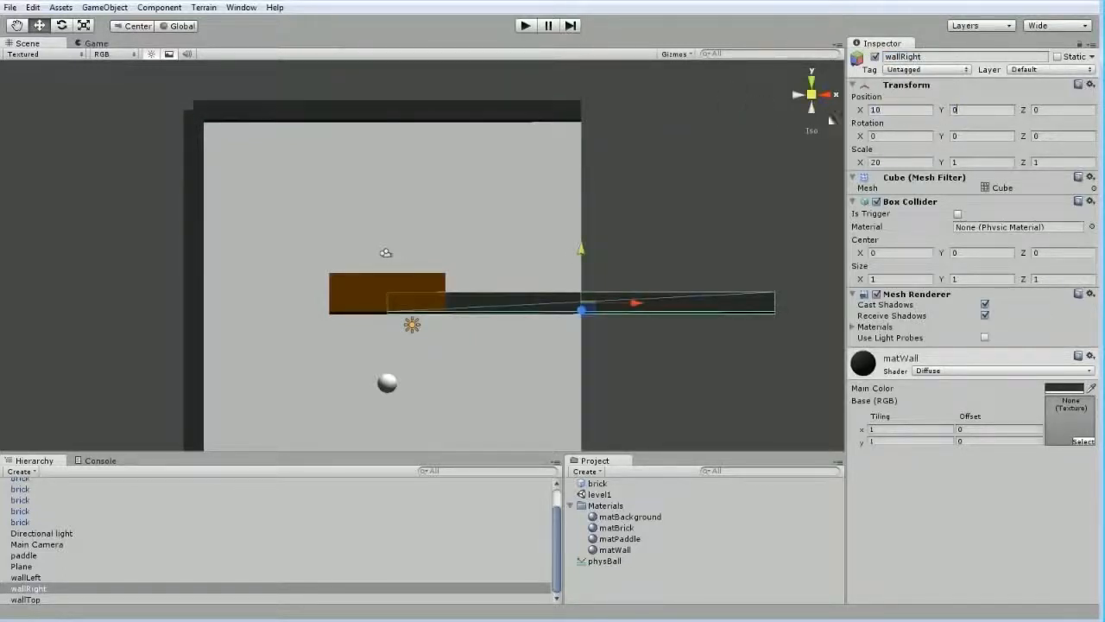
{"action": "left_click_drag", "start_coordinate": [1094, 136], "coordinate": [849, 121]}
{"action": "type", "text": "90"}
{"action": "left_click", "coordinate": [164, 238]}
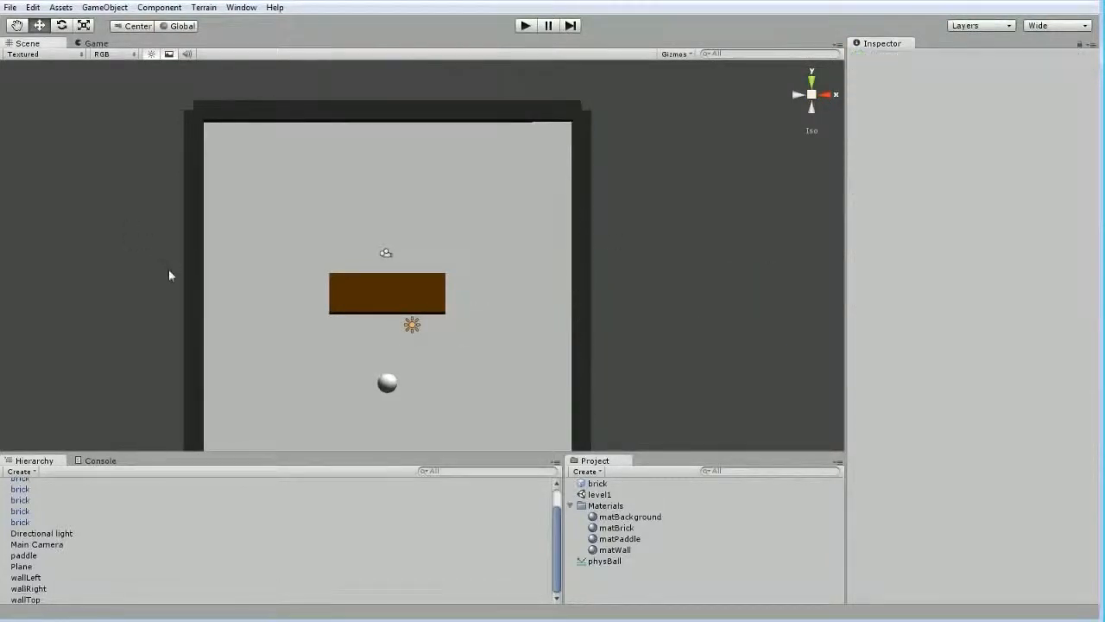
Dock the Game view to the right of the Scene view and compare the enclosed playfield in both
{"action": "left_click_drag", "start_coordinate": [92, 44], "coordinate": [674, 183]}
{"action": "left_click_drag", "start_coordinate": [563, 207], "coordinate": [350, 221]}
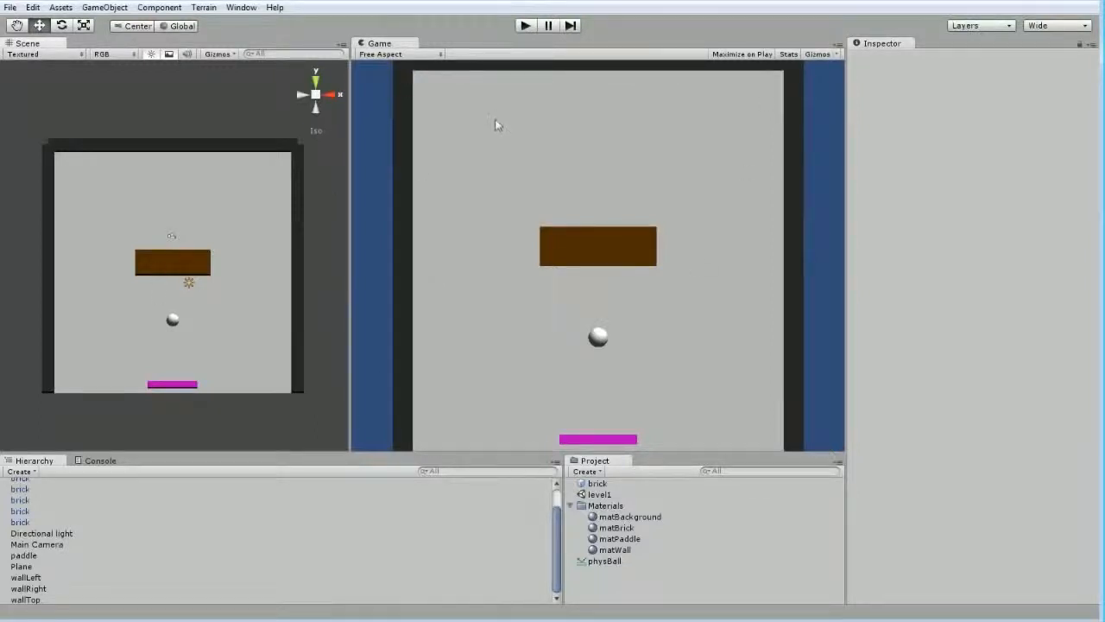
{"action": "left_click_drag", "start_coordinate": [310, 227], "coordinate": [298, 302], "text": "alt"}
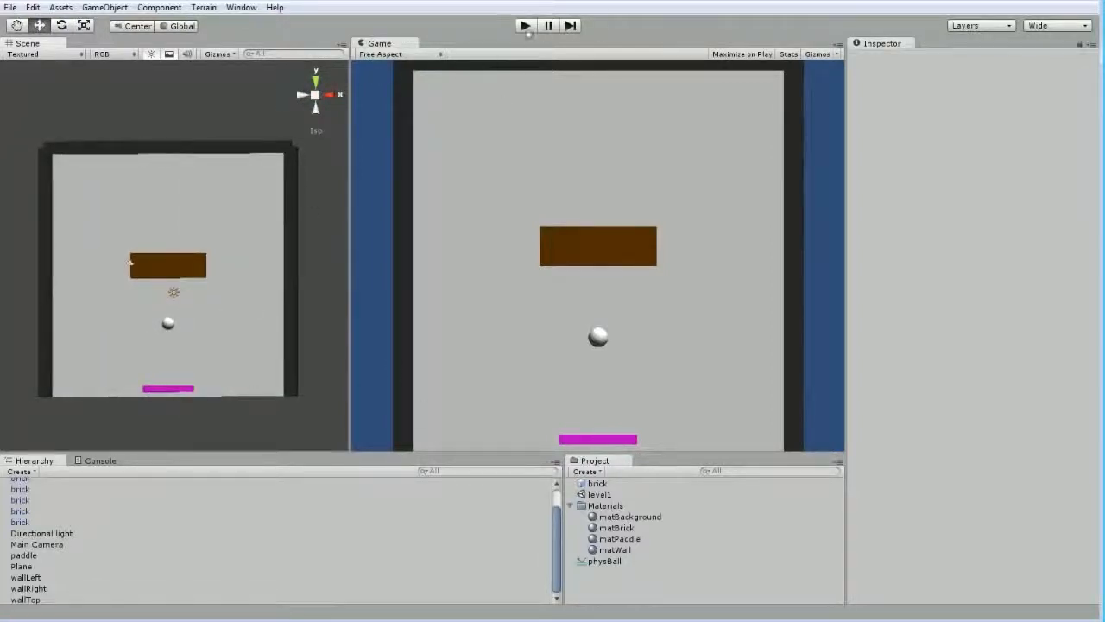
Test the walled scene briefly in play mode, stop it, and select the ball
{"action": "left_click", "coordinate": [525, 25]}
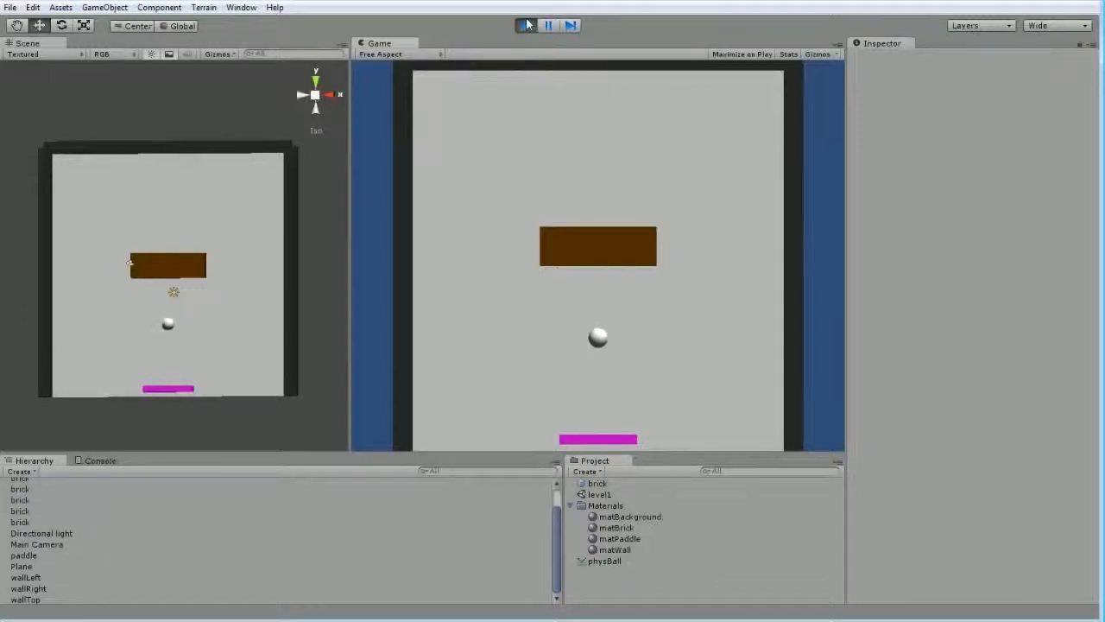
{"action": "left_click", "coordinate": [526, 26]}
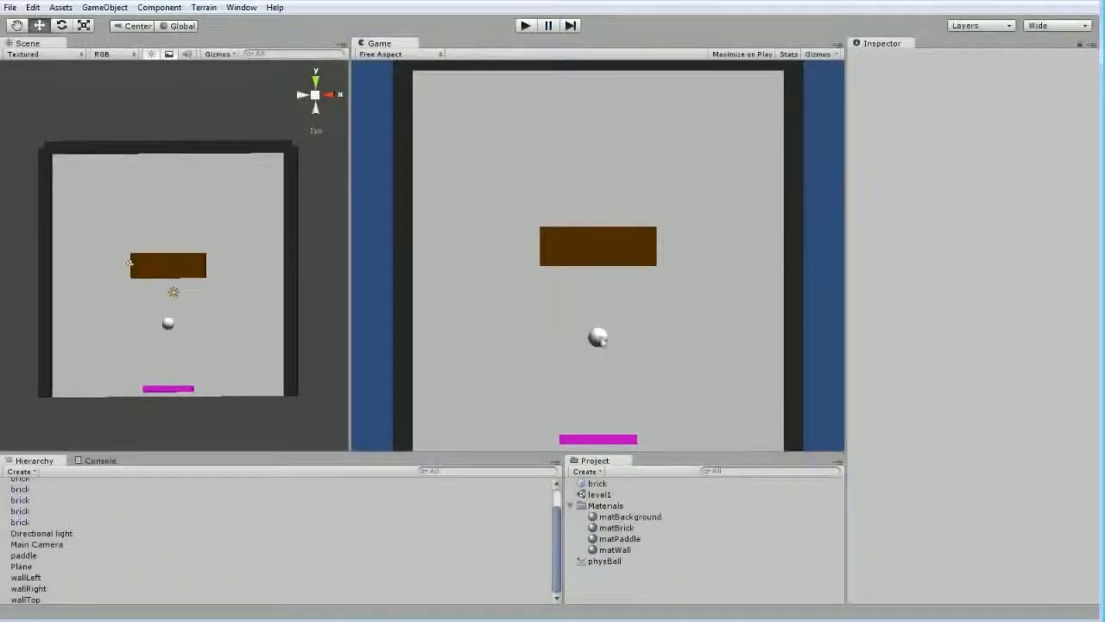
{"action": "left_click", "coordinate": [169, 323]}
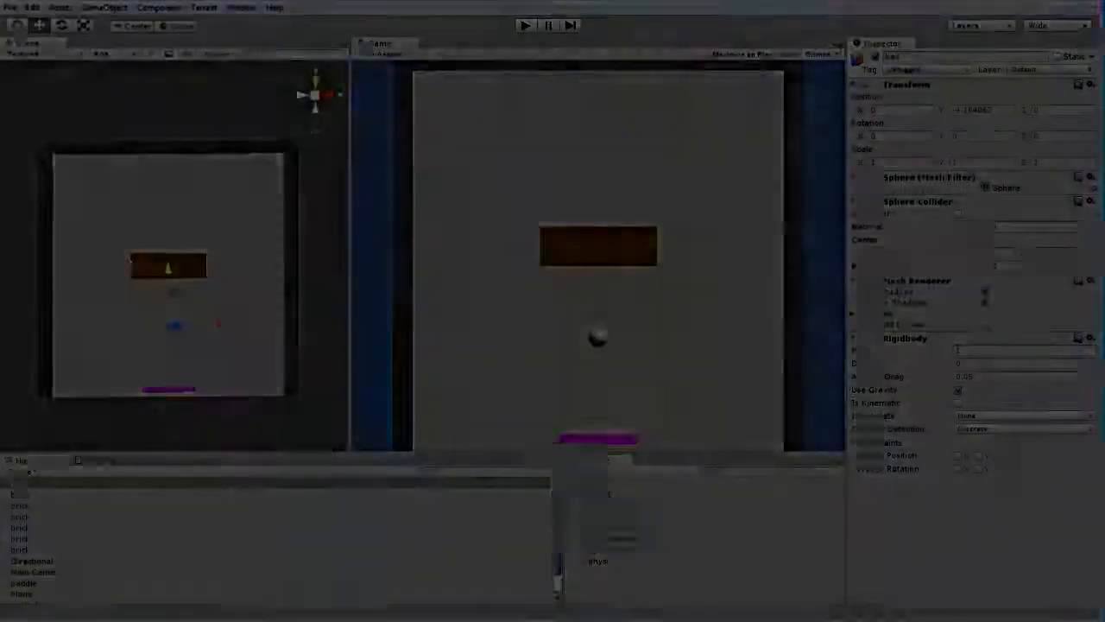